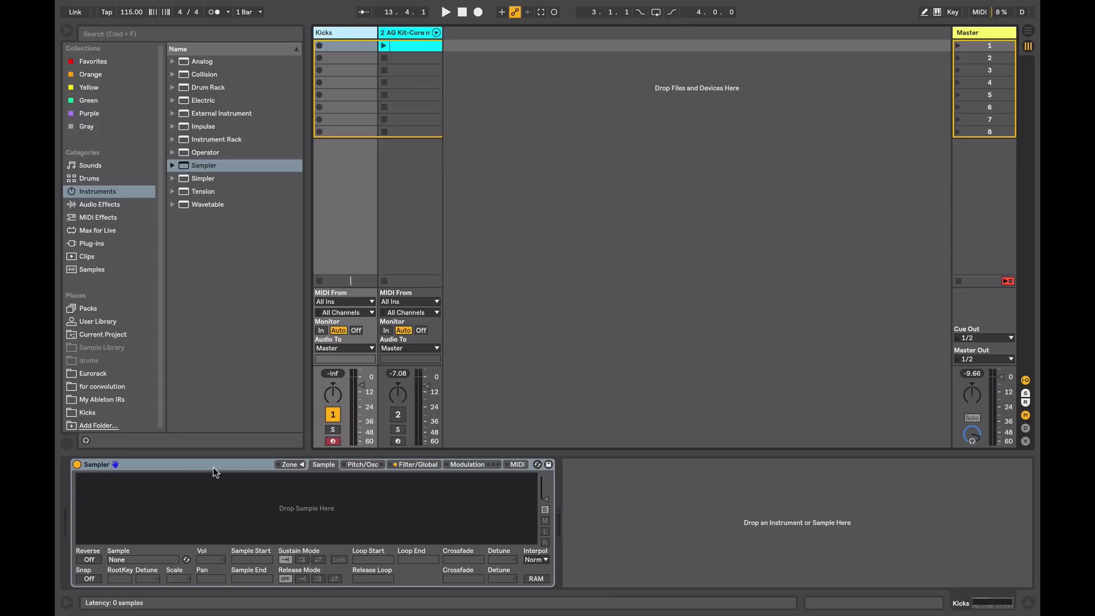
- Open Sampler's zone editor and select Kick_051.wav through Kick_060.wav in the Kicks folder
click(295, 464)
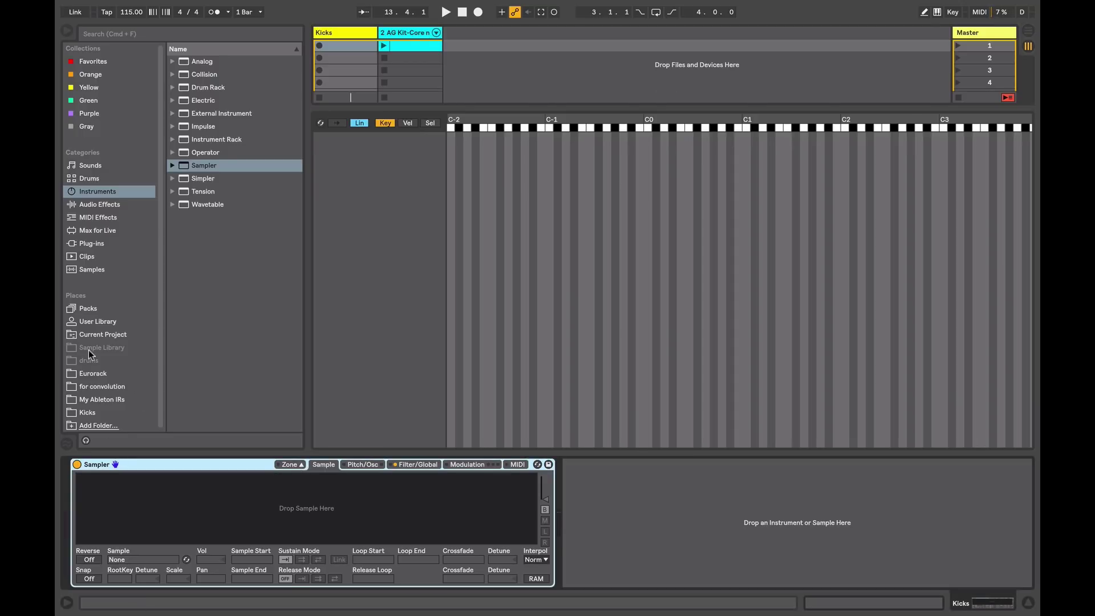
click(81, 415)
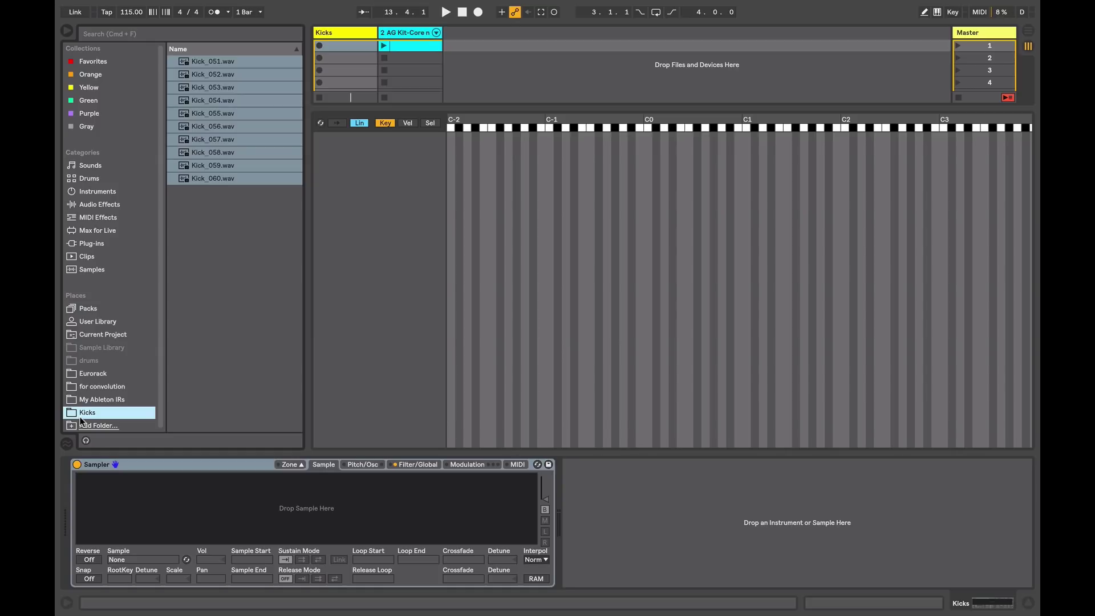
drag(231, 239, 387, 187)
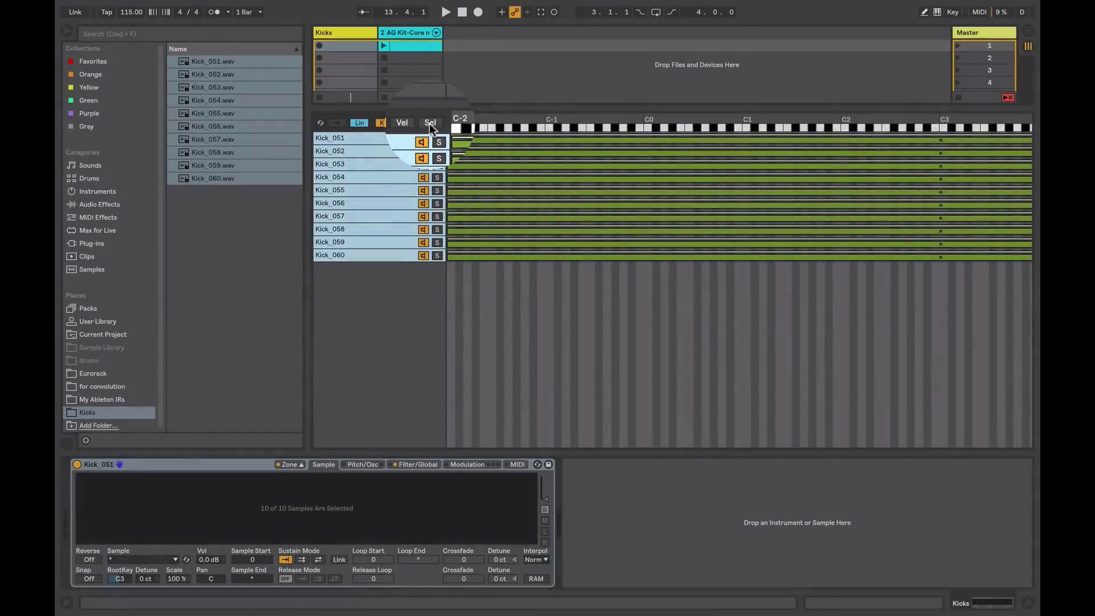
- Switch the zone editor to sample-selector ranges and set the zone display to Small
click(429, 123)
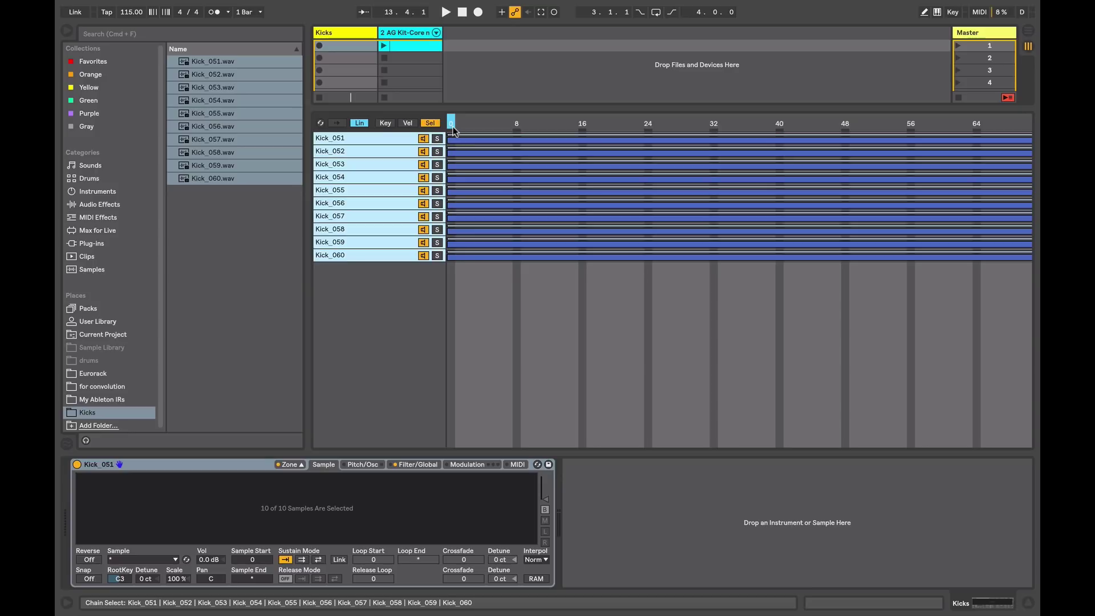
right_click(531, 203)
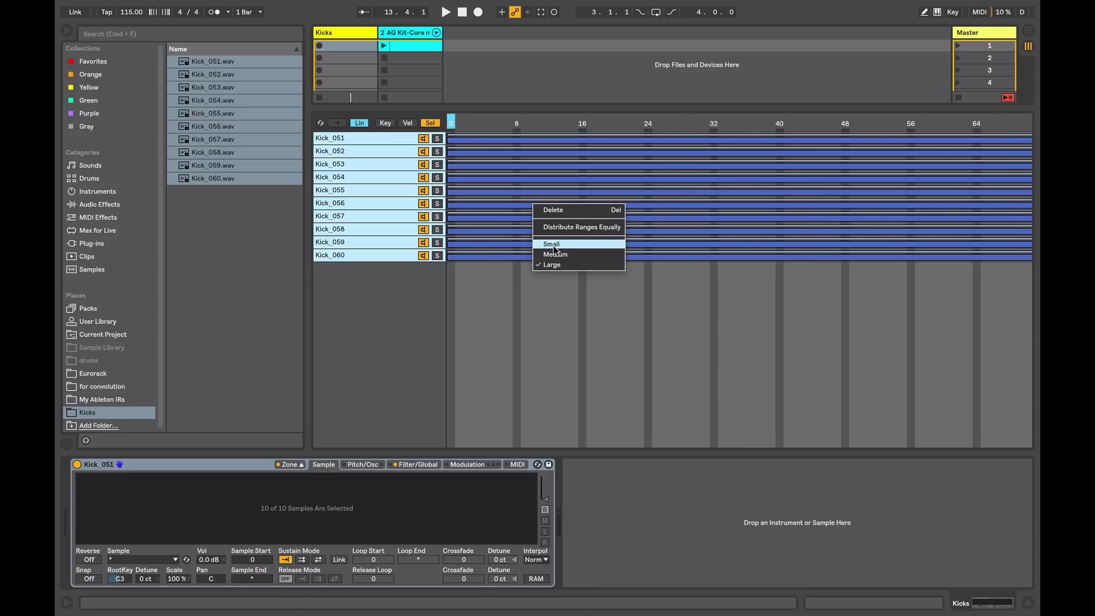
click(553, 244)
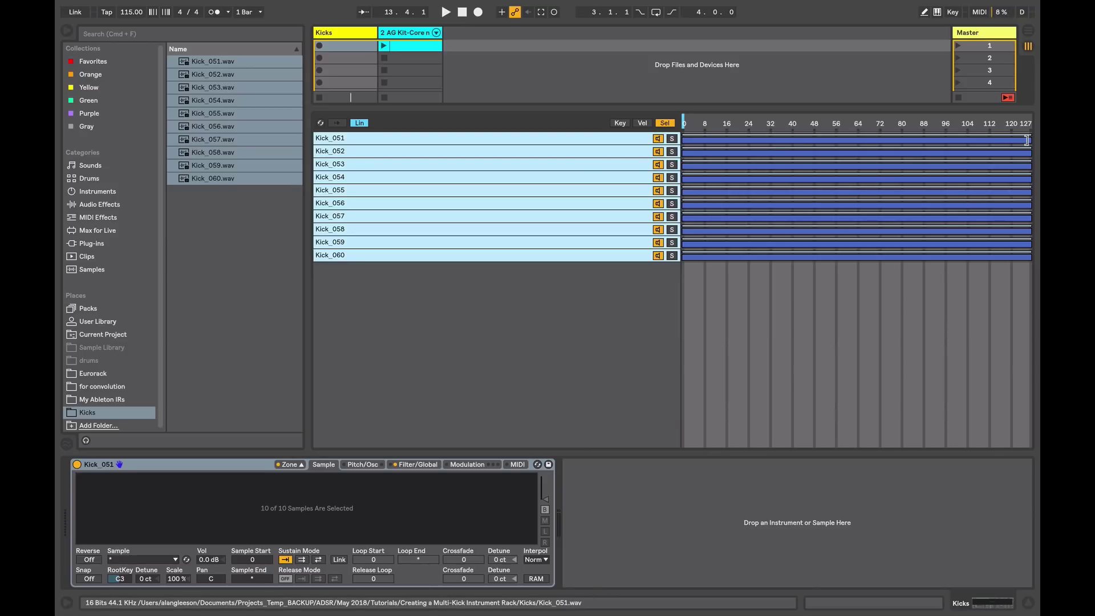
- Shrink all kick selector zones to value 0 and set the zone display to Large
drag(1026, 140, 667, 172)
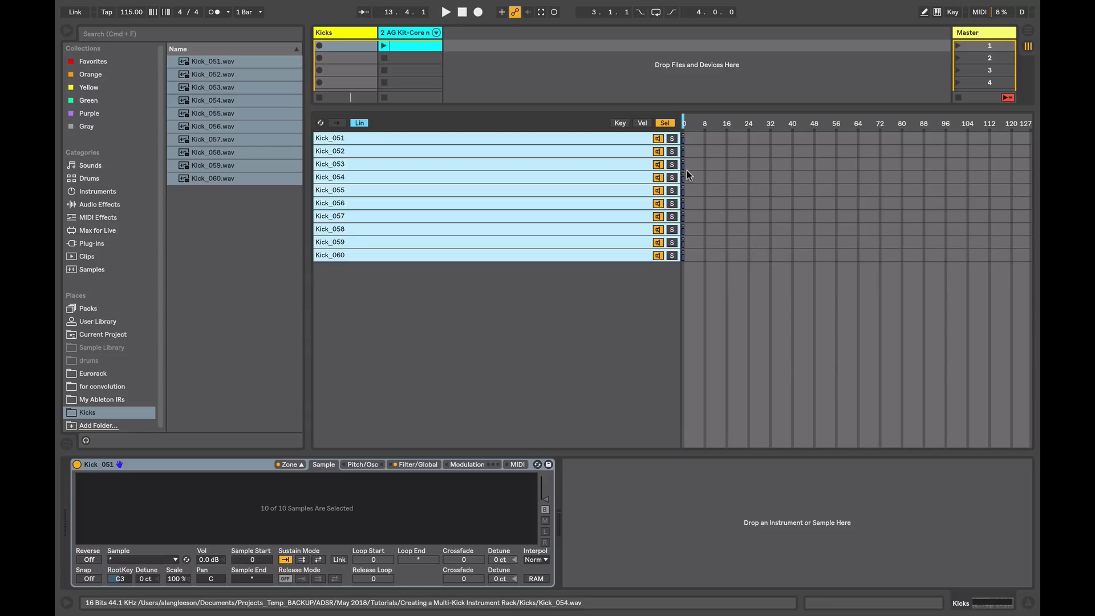
right_click(531, 169)
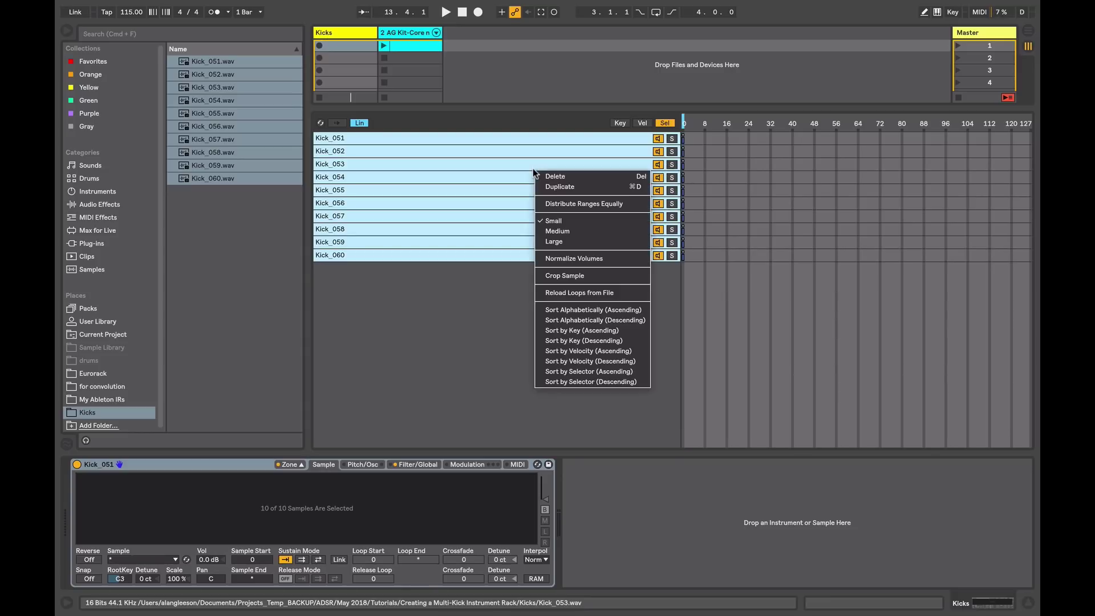
click(559, 238)
- Offset the Kick_052 through Kick_060 zones so each sits one selector value higher than the last
click(451, 151)
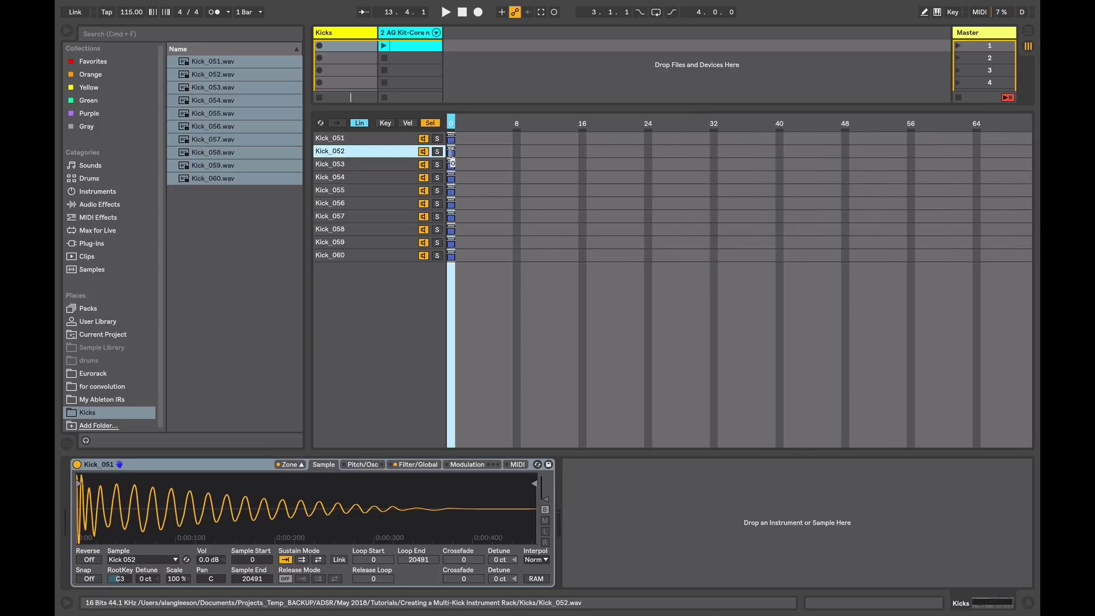
click(451, 164)
key(Right)
key(Right)
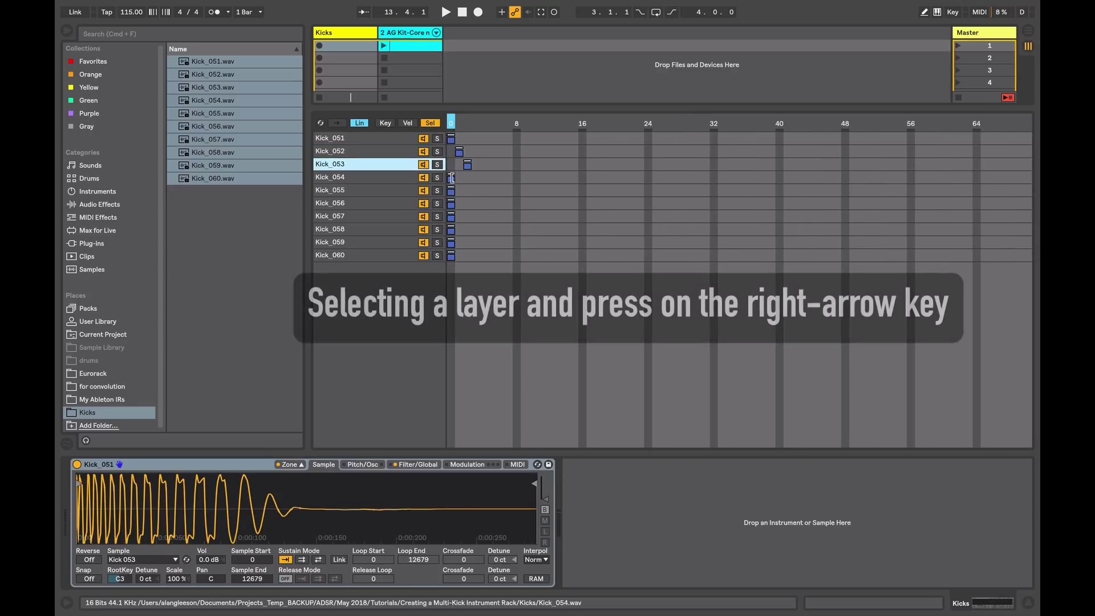
click(450, 180)
key(Right)
key(Right)
key(Right)
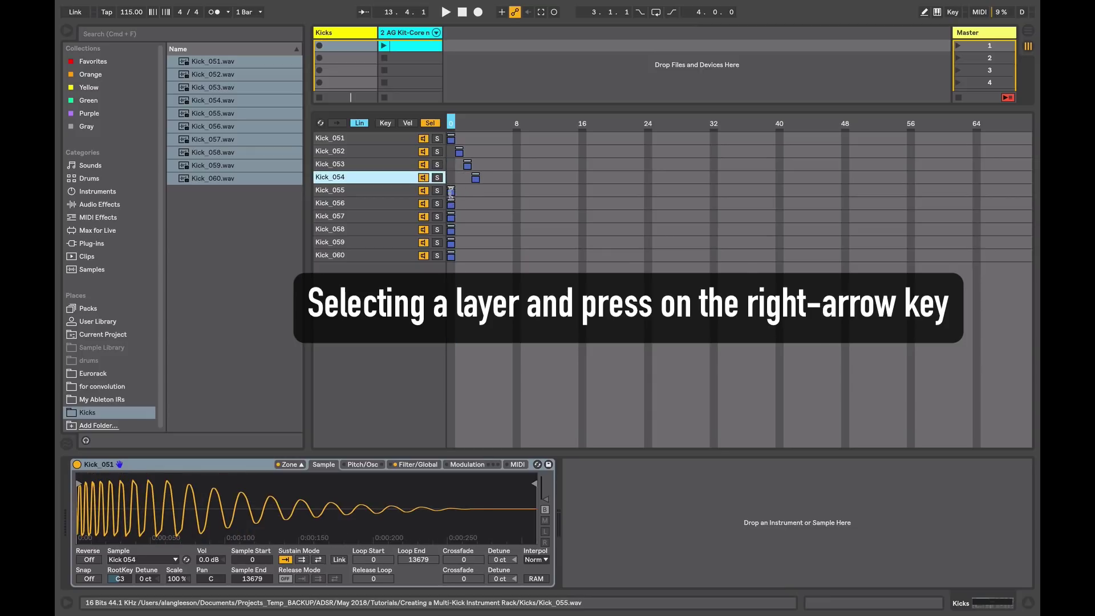
click(452, 191)
key(Right)
key(Right)
key(Right)
key(Right)
click(451, 204)
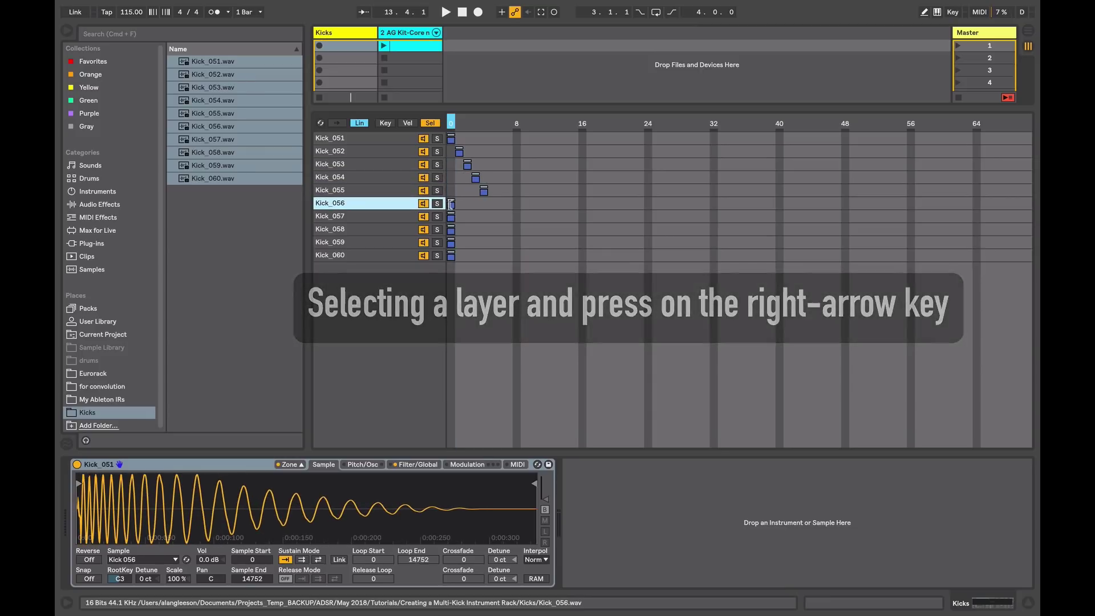
key(Right)
key(Right)
key(Right)
key(Right)
key(Right)
click(451, 217)
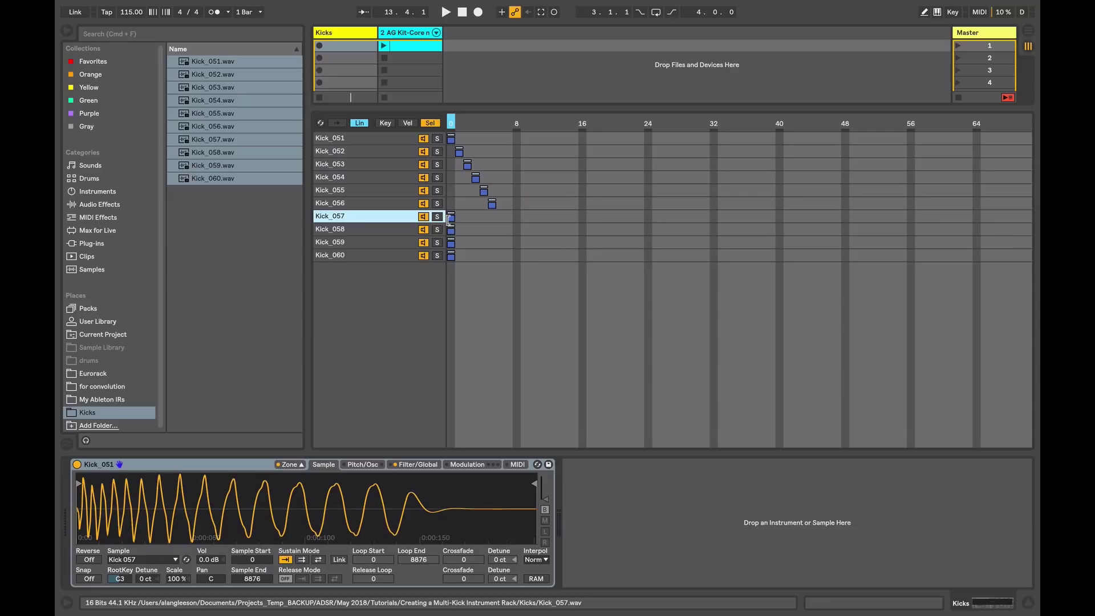
key(Right)
key(Right)
key(Right)
key(Right)
key(Right)
key(Right)
click(452, 230)
key(Right)
key(Right)
key(Right)
key(Right)
key(Right)
key(Right)
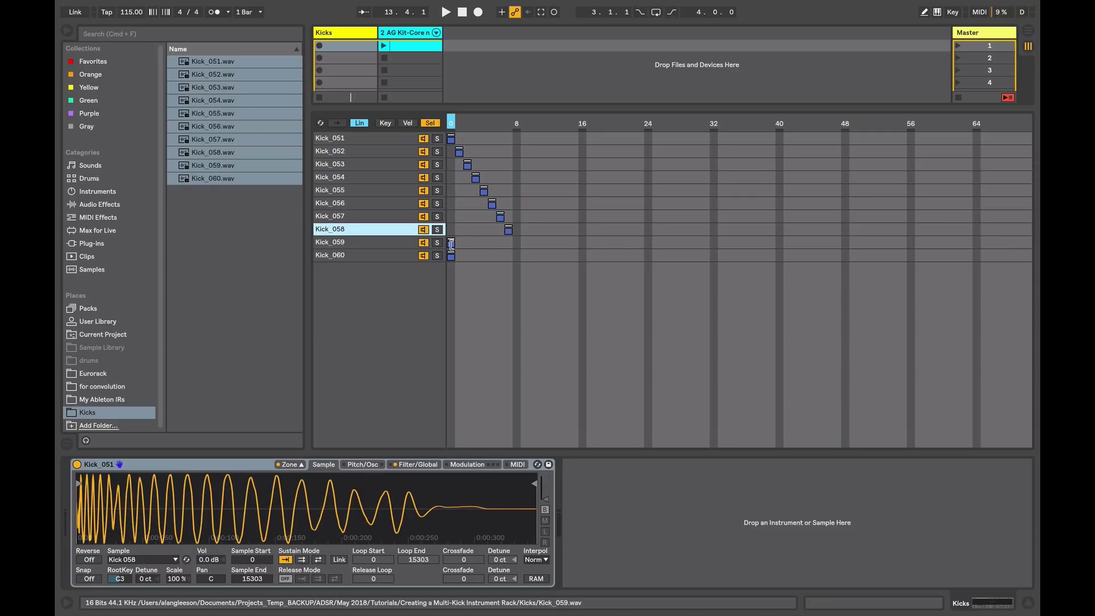
click(452, 243)
key(Right)
key(Right)
key(Right)
key(Right)
key(Right)
key(Right)
key(Right)
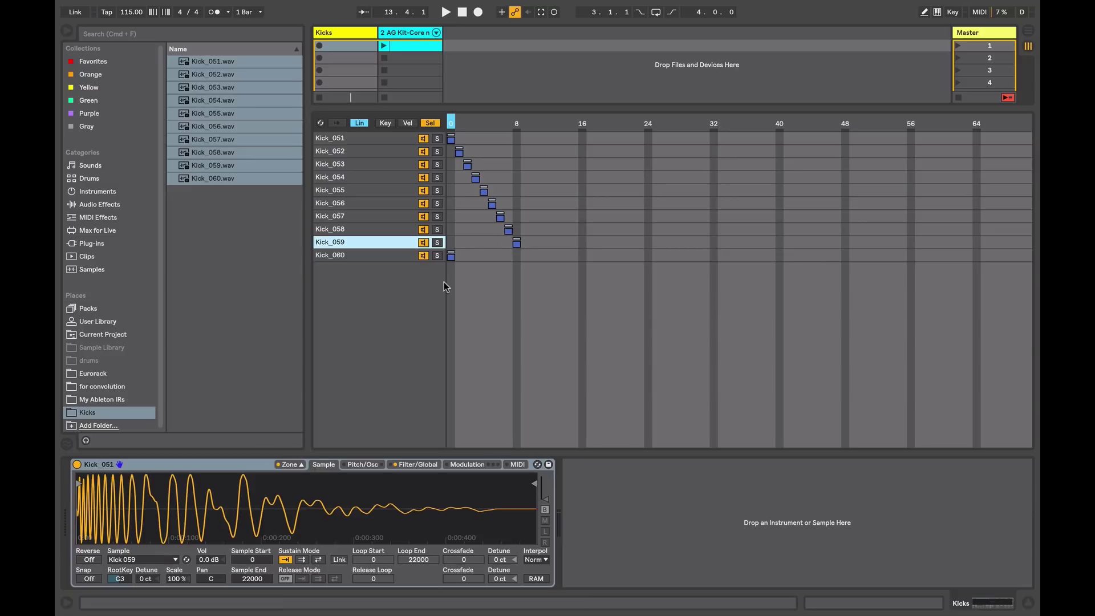
click(451, 256)
key(Right)
key(Right)
key(Right)
key(Right)
key(Right)
key(Right)
key(Right)
key(Right)
key(Right)
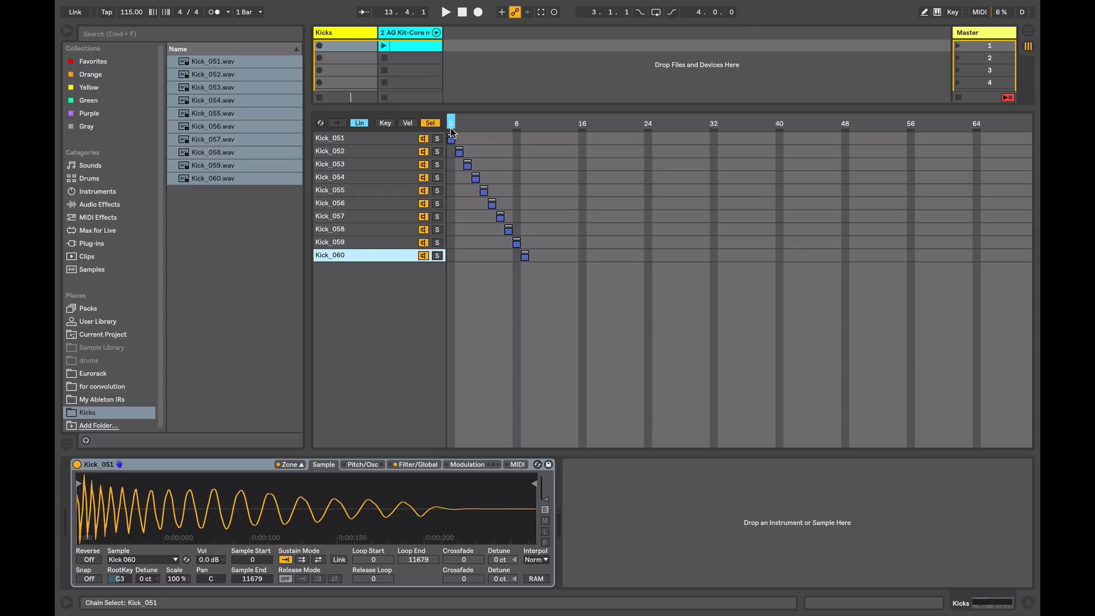
- Group the kick Sampler into an Instrument Rack and show its selector ranges again
click(320, 323)
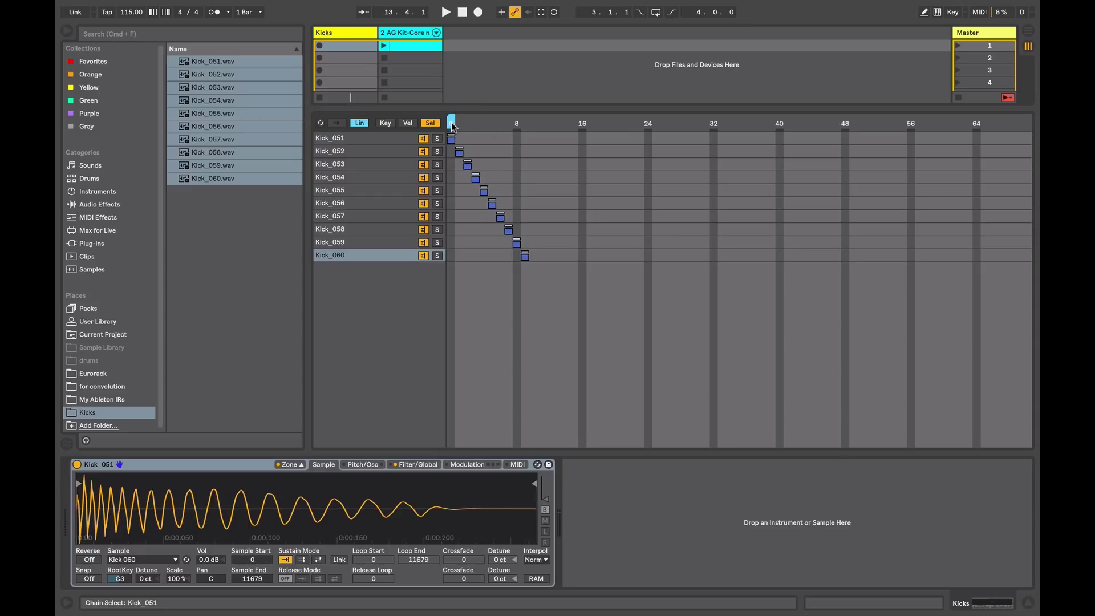
click(162, 468)
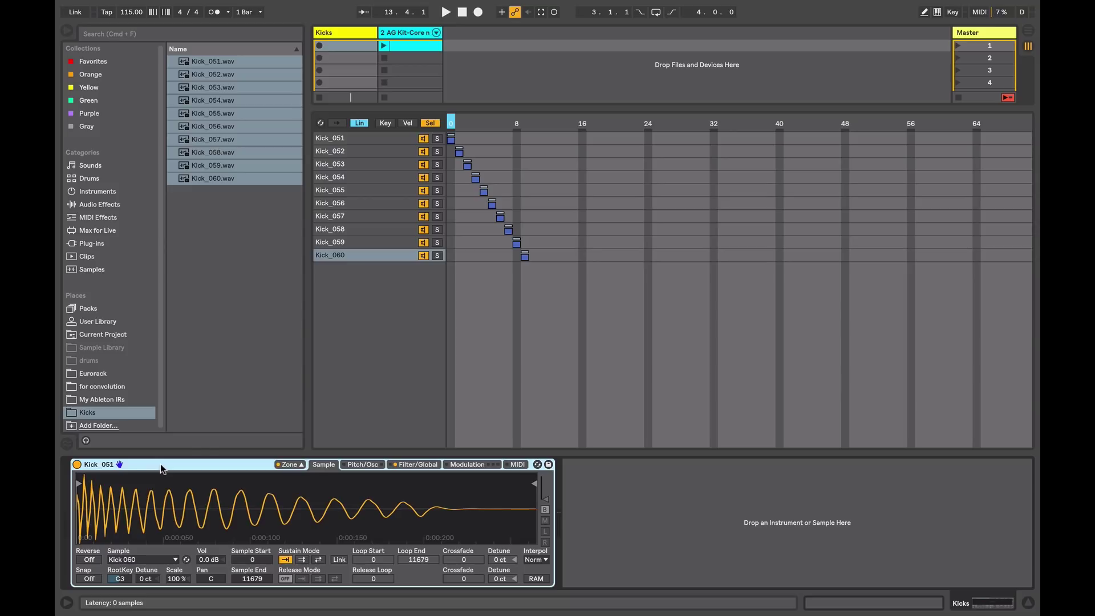
right_click(161, 469)
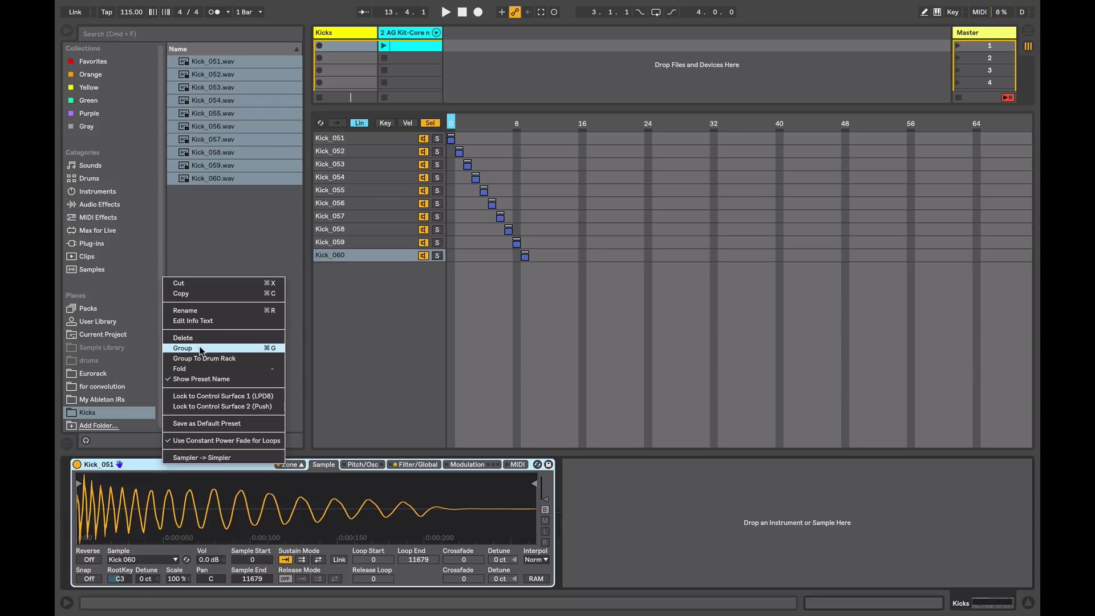
click(274, 348)
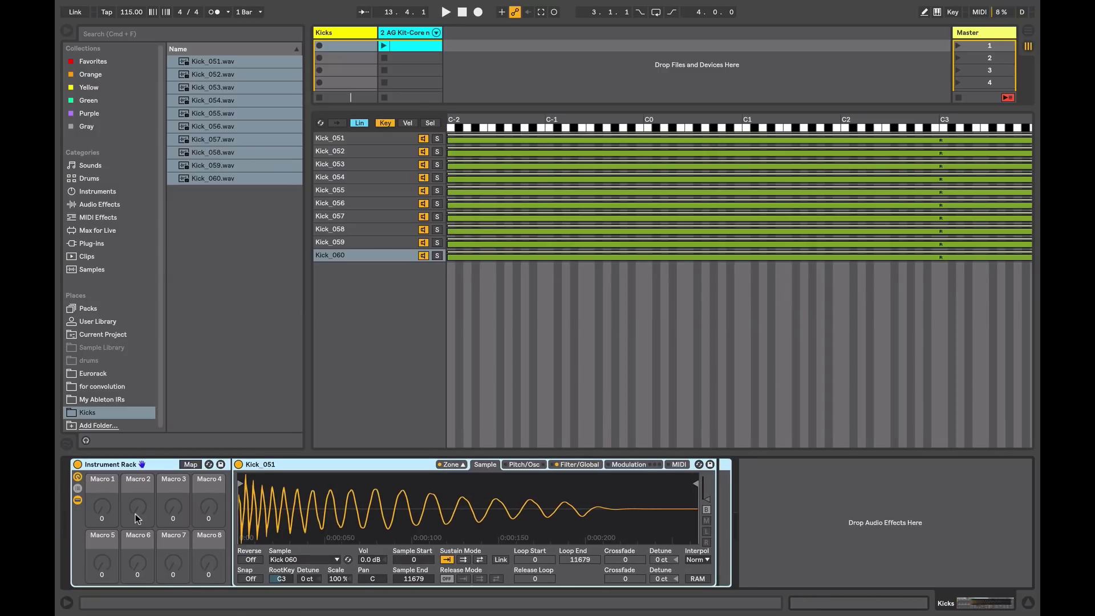
click(430, 123)
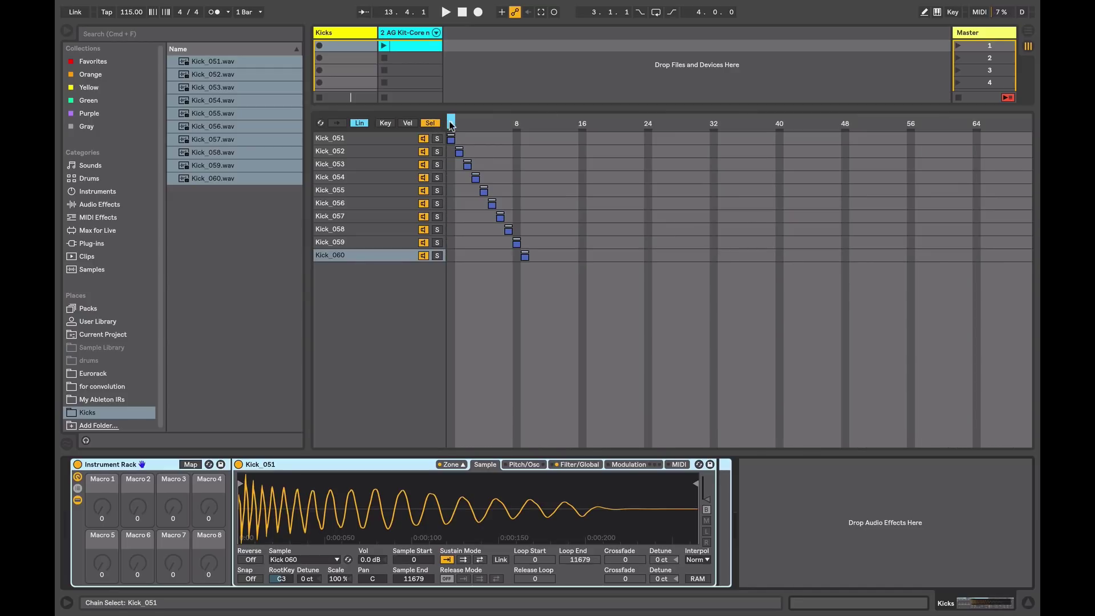
- Map the kick selector range to Macro 7, audition kicks with it, then reset it to 0
right_click(452, 125)
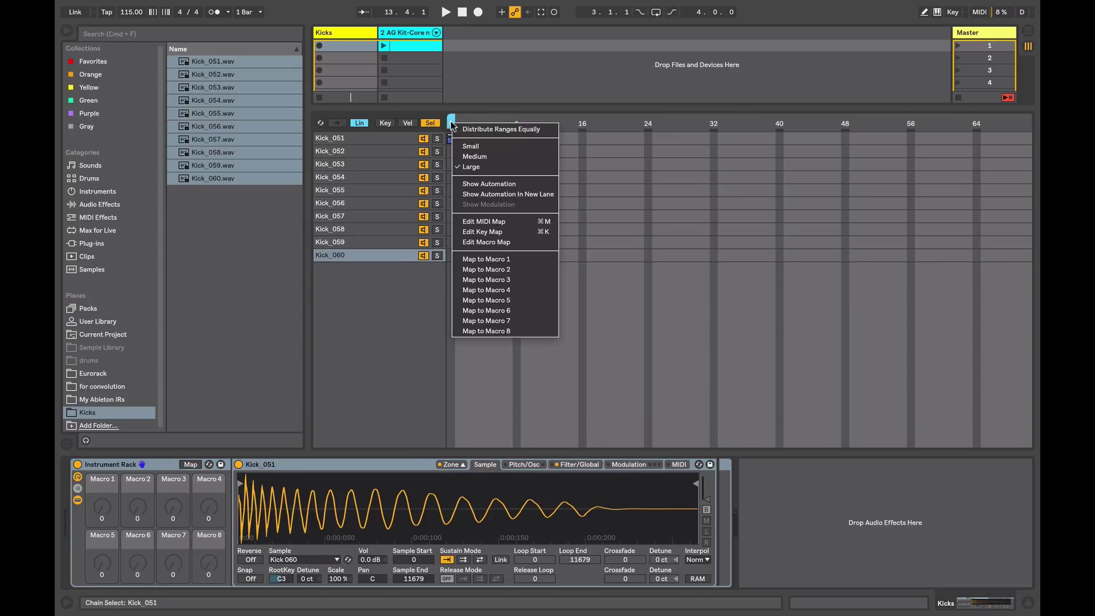
click(478, 321)
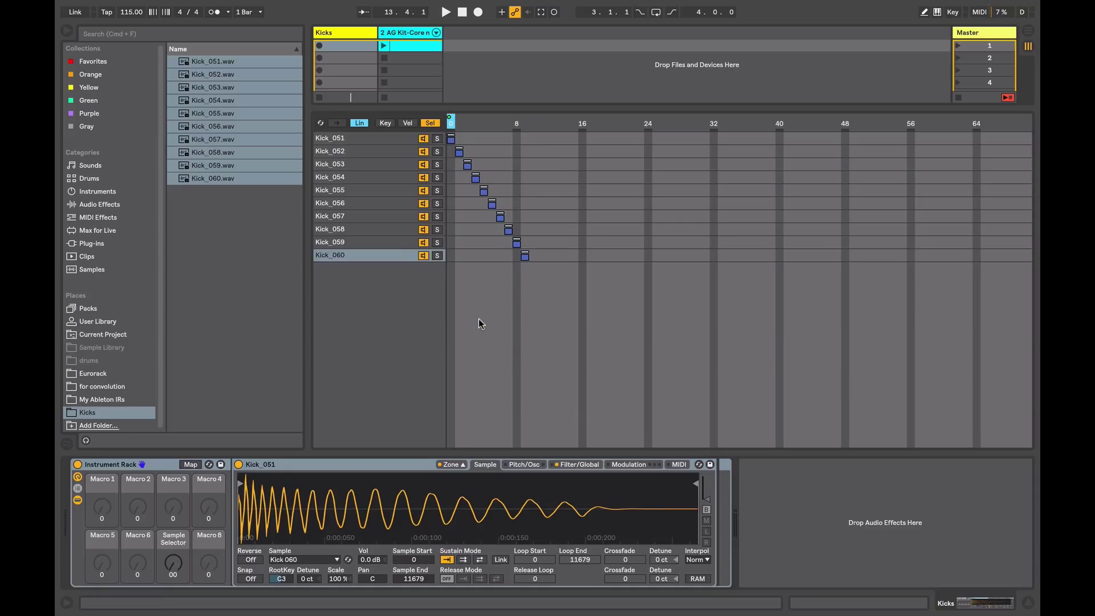
mouse_move(173, 563)
mouse_down()
mouse_move(173, 547)
mouse_move(175, 564)
mouse_up()
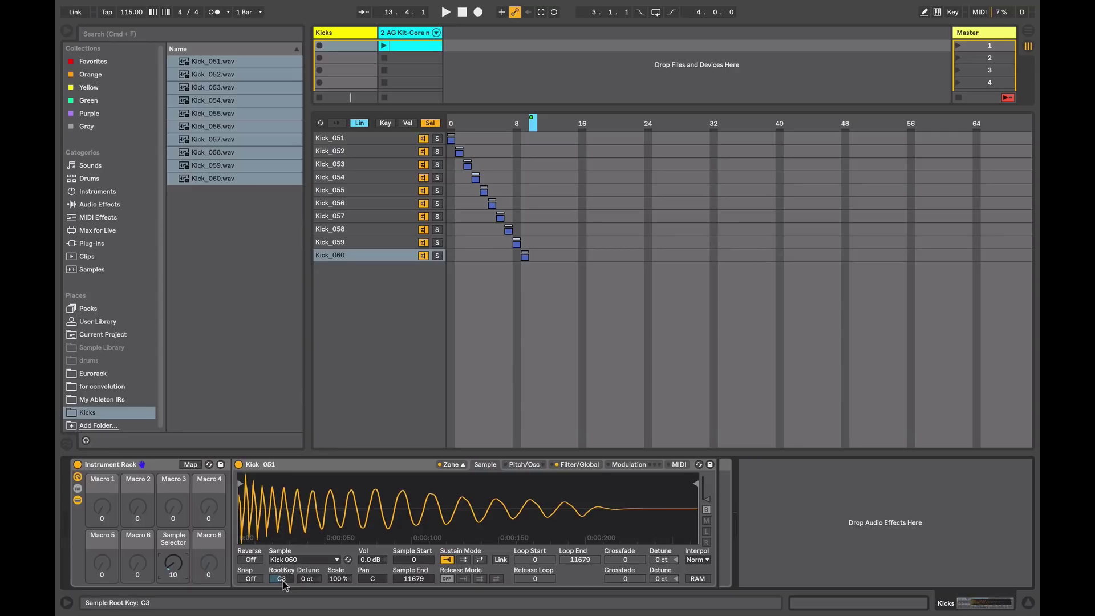
key(Delete)
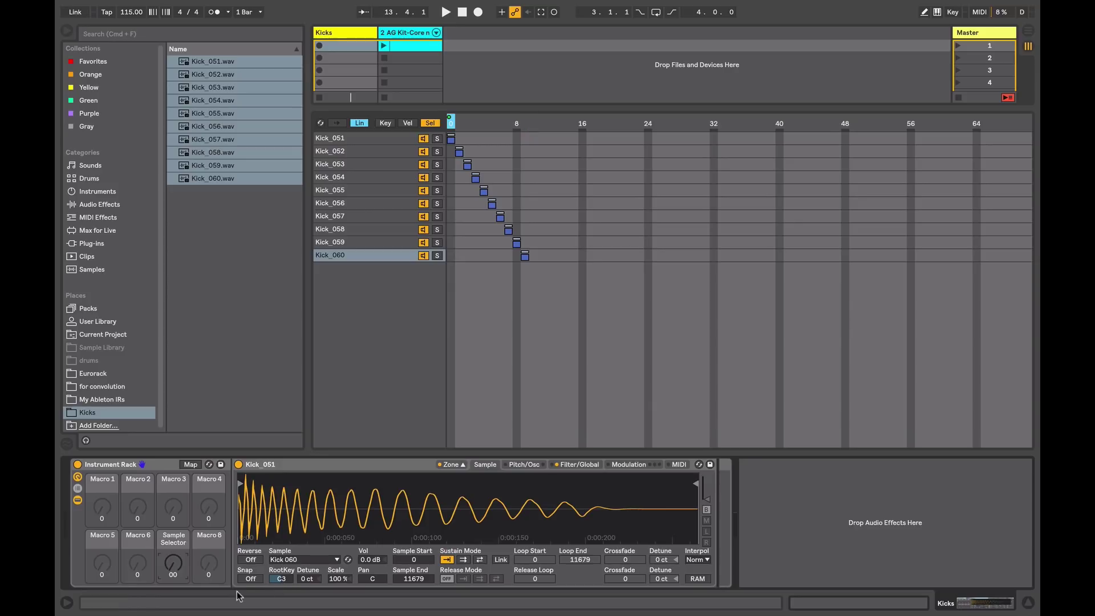
click(116, 465)
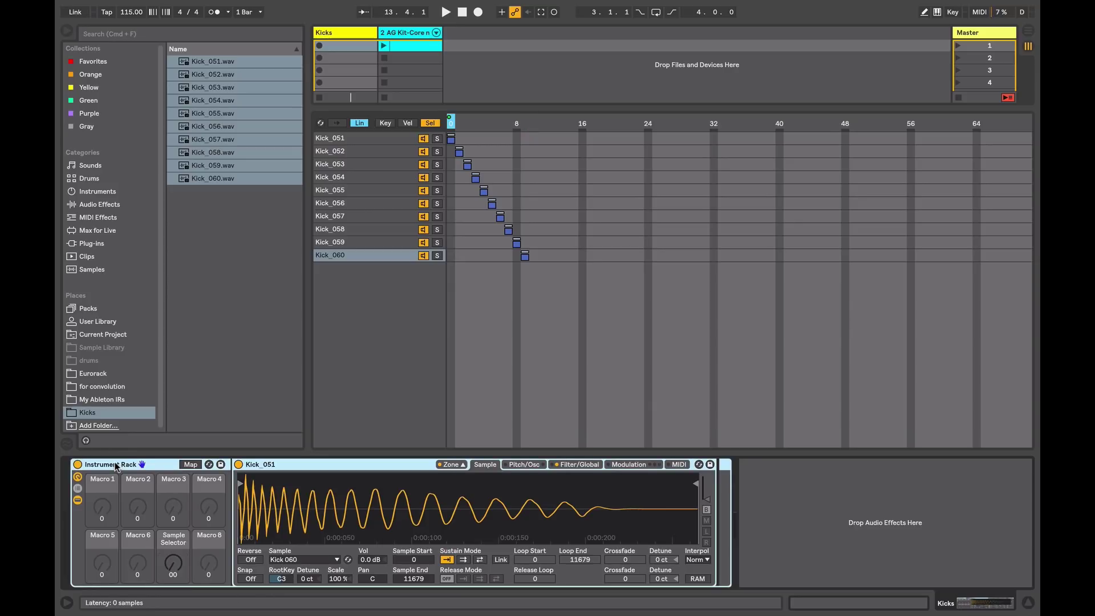
- Rename the Instrument Rack to 'Kicks'
key(super+r)
text(Kic)
key(Return)
- Group the Kicks rack into a Drum Rack, audition its pad, and show the Drum Rack macros
right_click(115, 465)
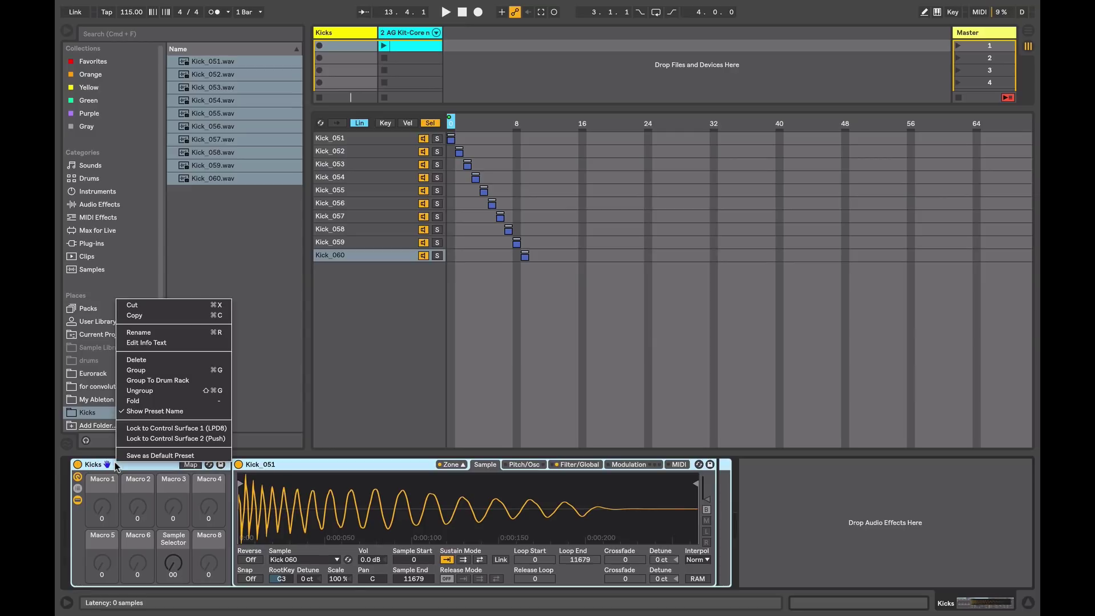
click(154, 383)
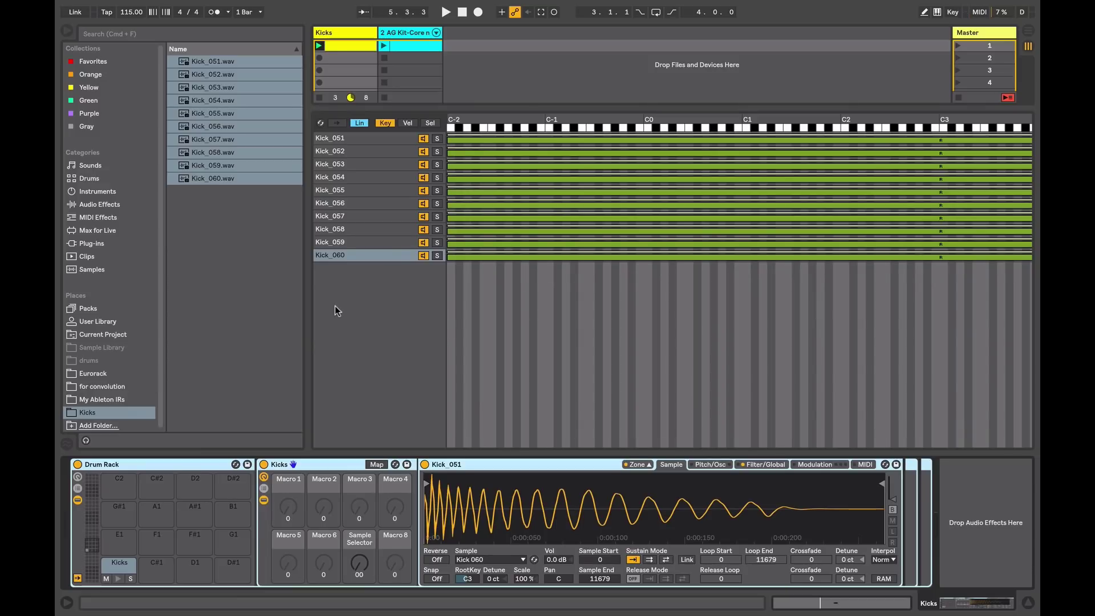
click(119, 577)
click(119, 577)
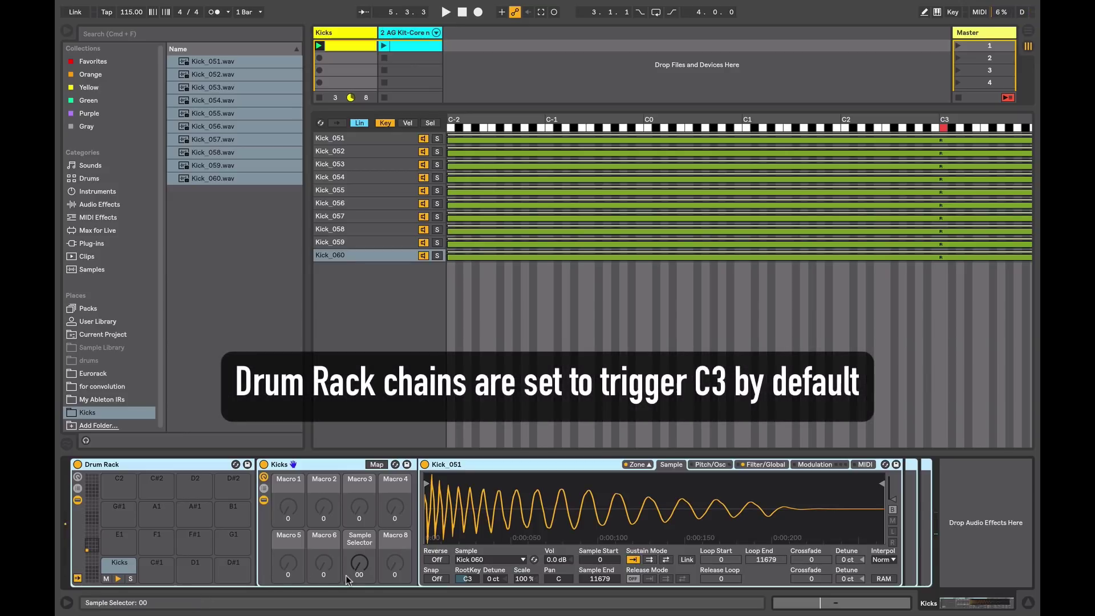
scroll(349, 566, up, 2)
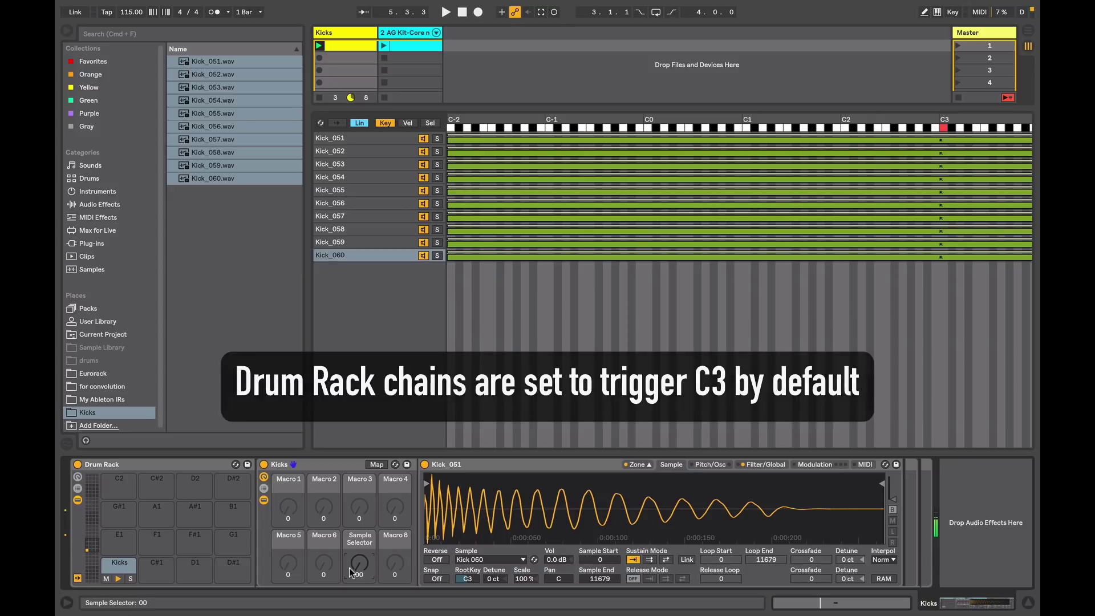
scroll(349, 567, up, 8)
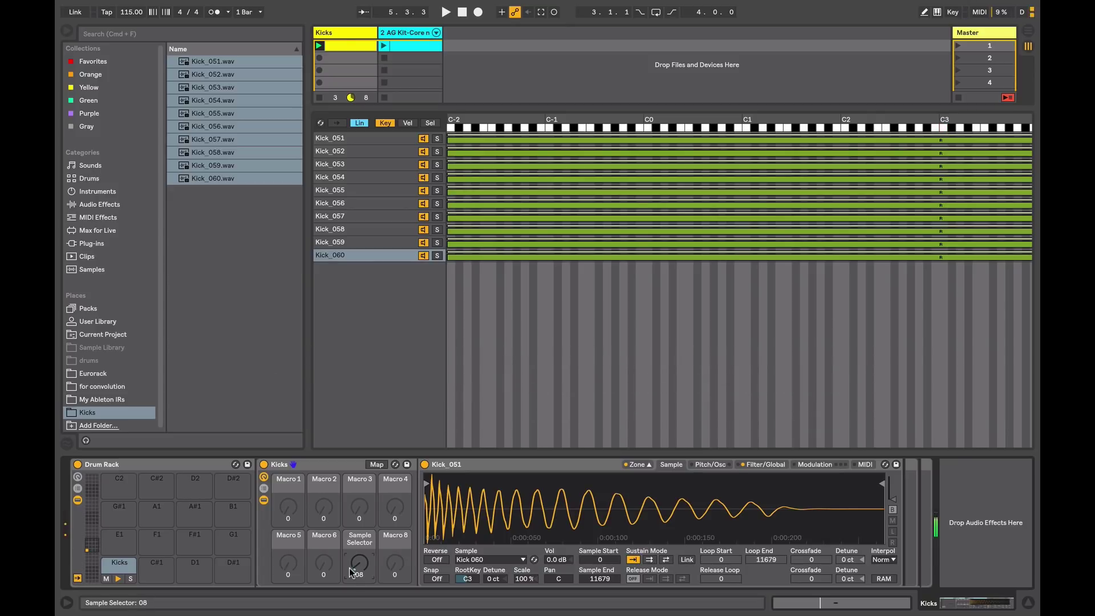
scroll(348, 566, down, 10)
click(78, 477)
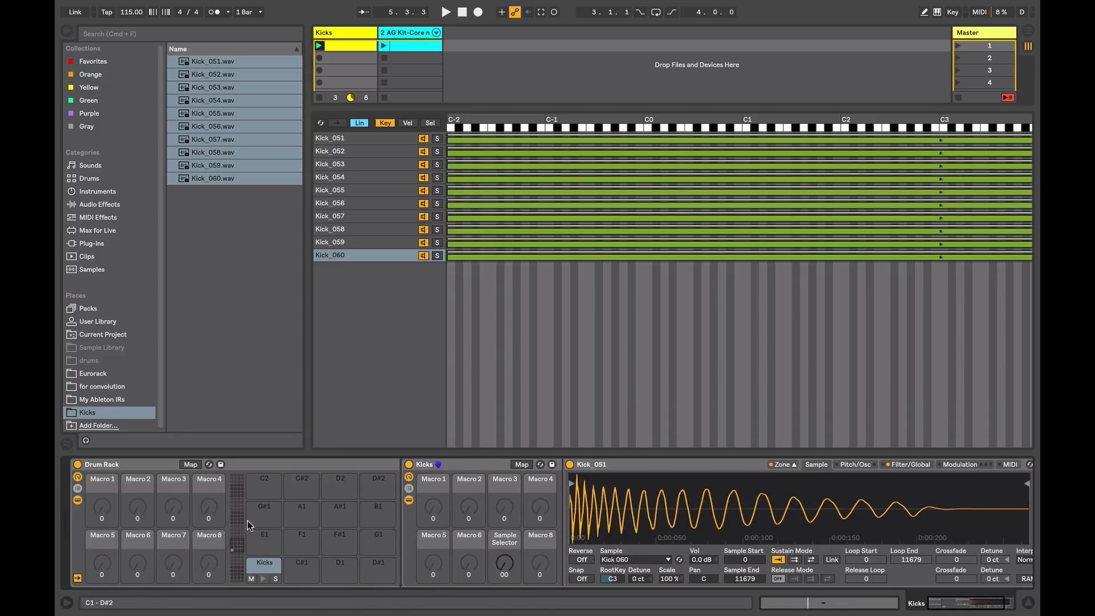
- Map the Kicks Sample Selector to Drum Rack Macro 1 and rename that macro 'kick sel'
right_click(504, 564)
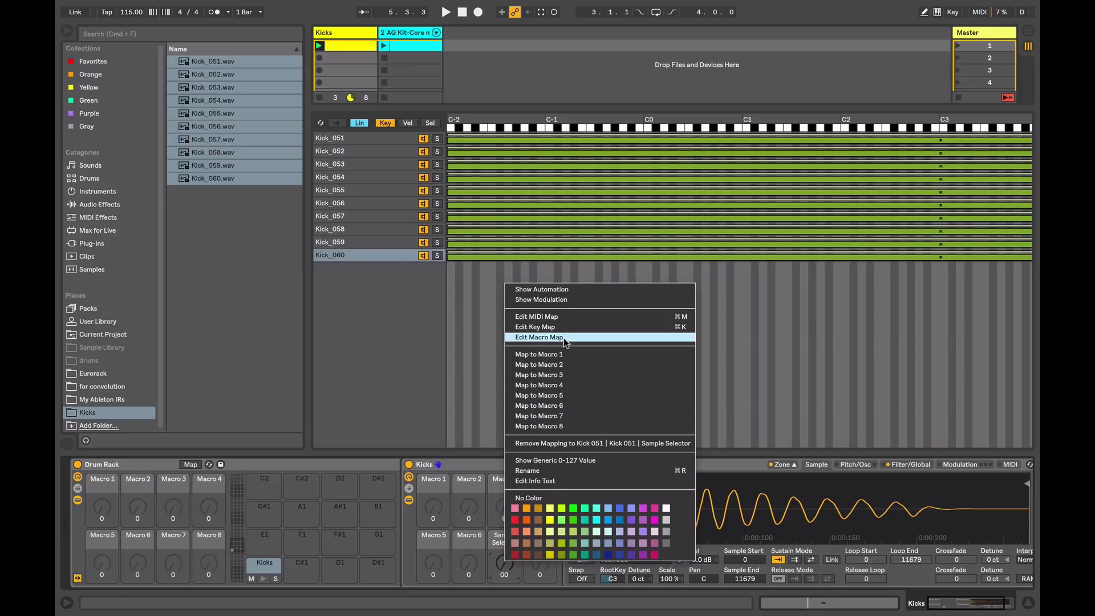
click(561, 353)
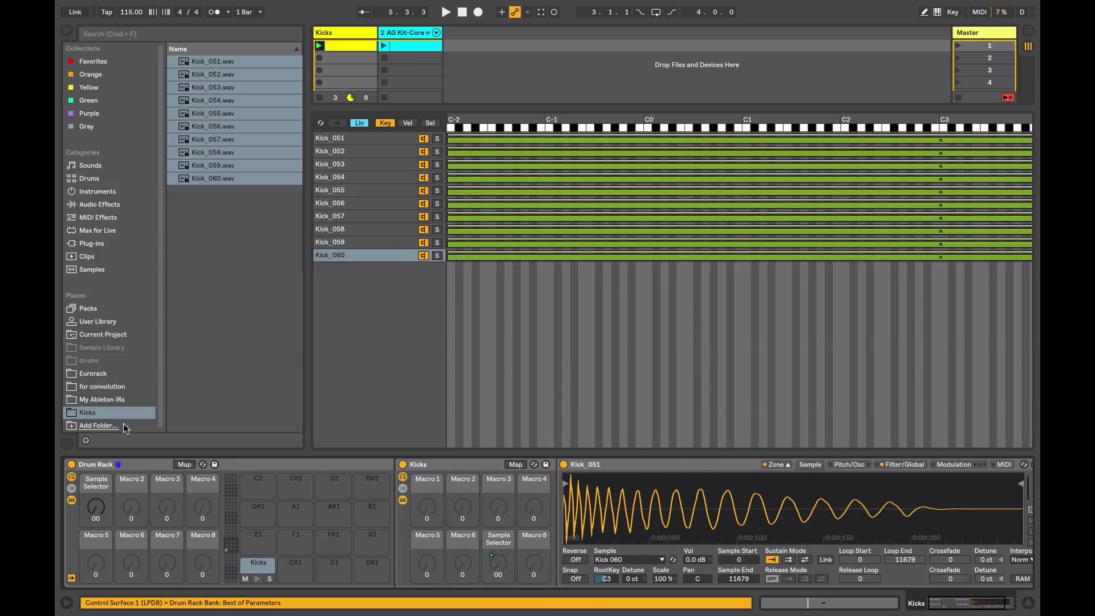
double_click(88, 484)
text(kick s)
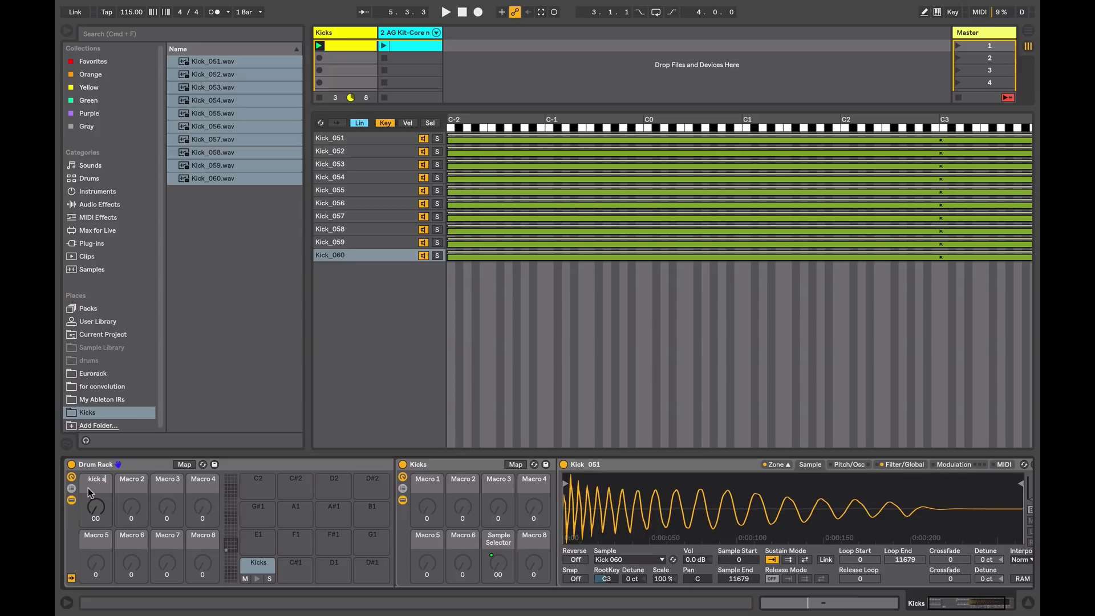
text(el)
key(Return)
- Map Sampler's Filter Freq, Shaper Amount, Volume Attack and Volume Decay to Kicks Macros 1–4
click(885, 466)
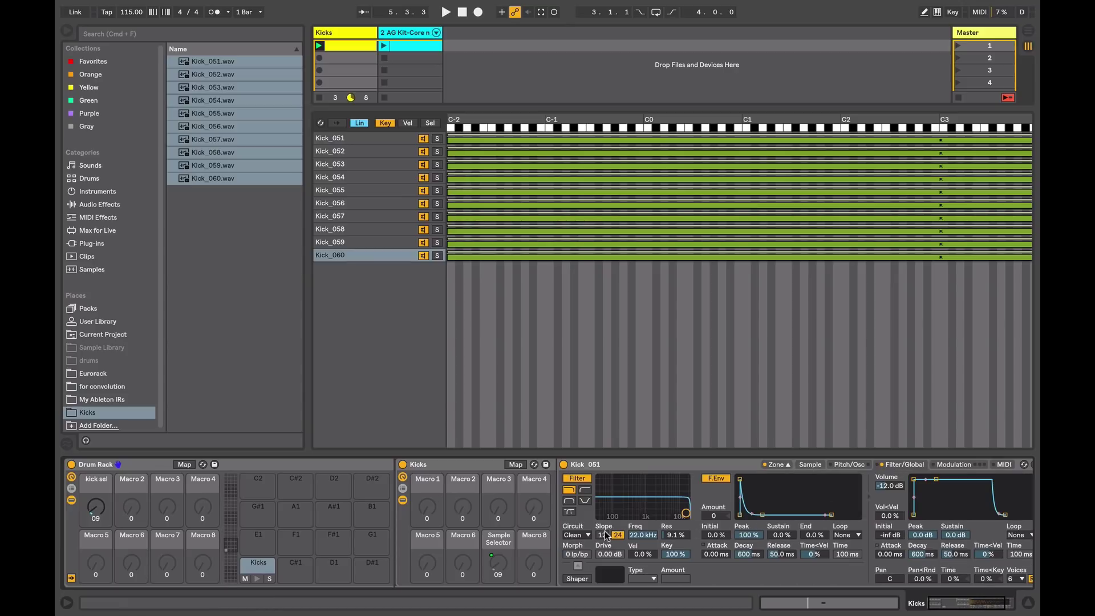
right_click(631, 535)
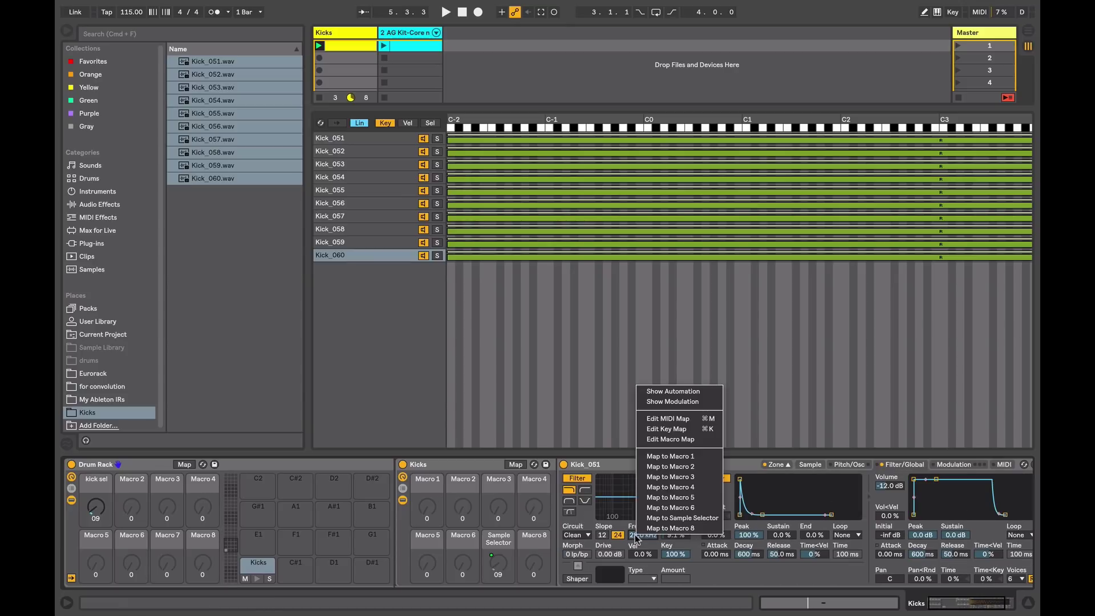
click(664, 457)
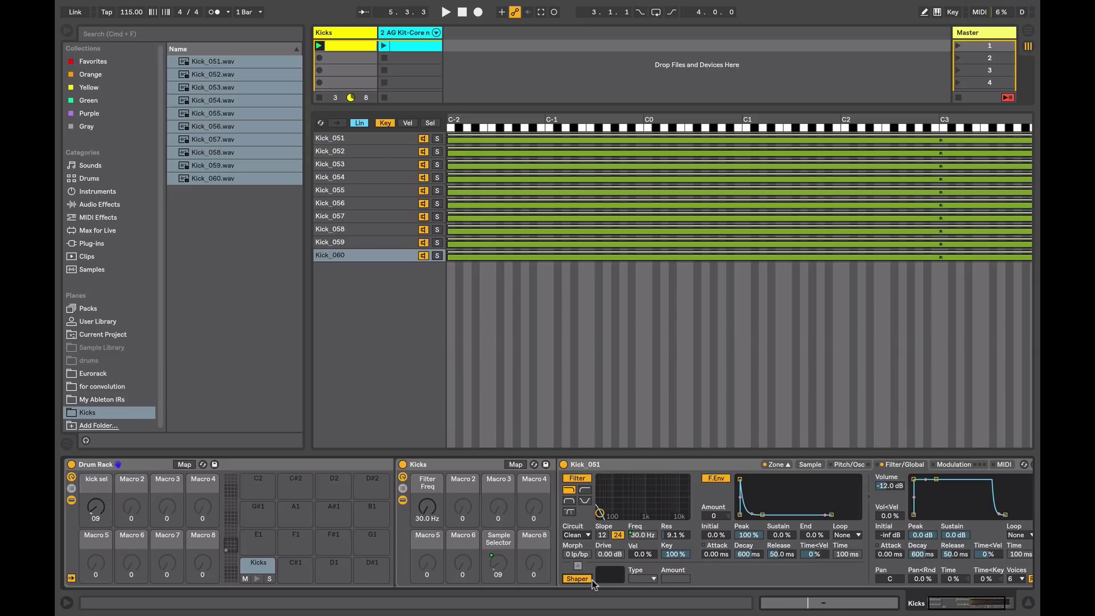
right_click(670, 579)
click(715, 505)
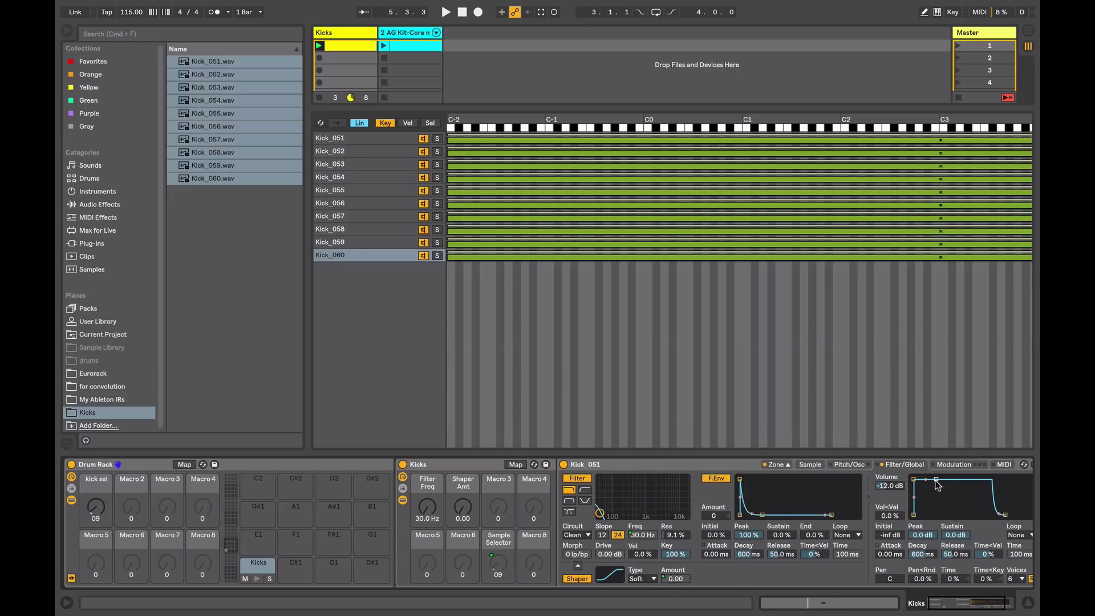
right_click(891, 553)
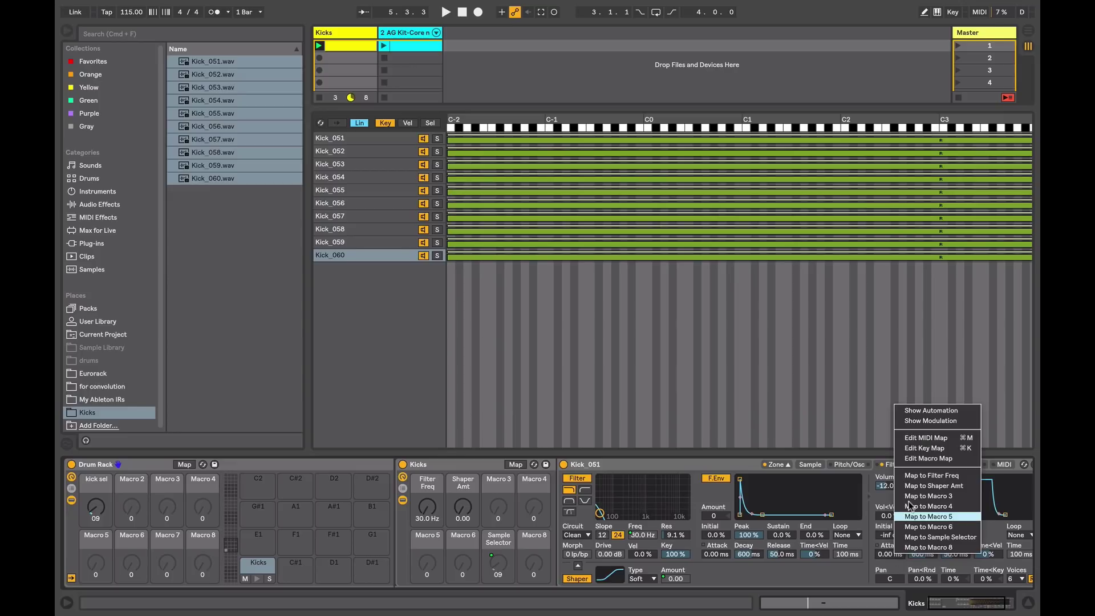
click(913, 502)
right_click(920, 555)
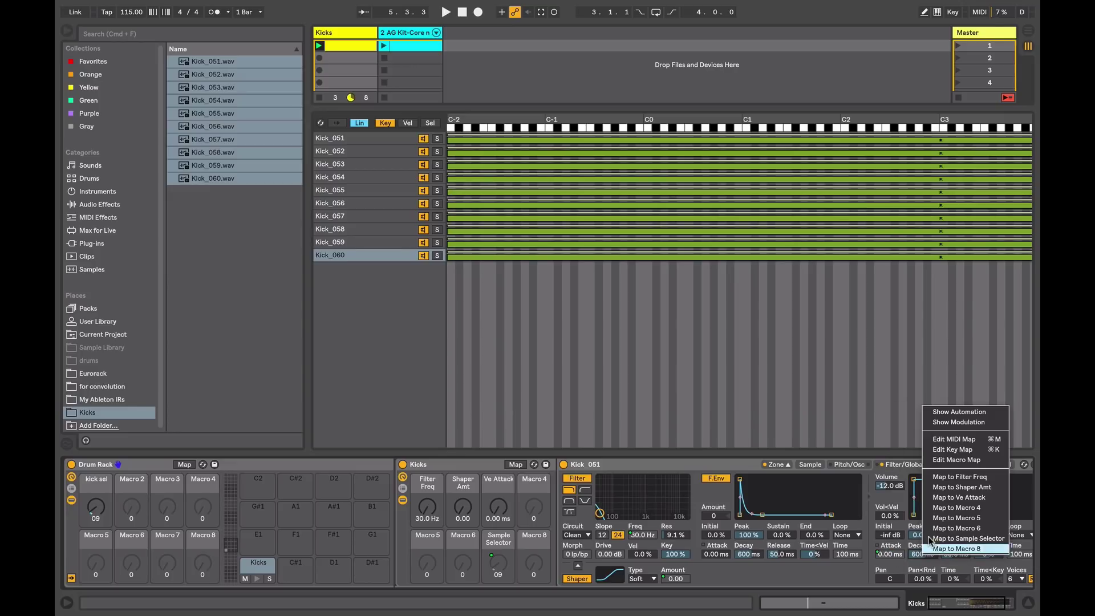
click(938, 512)
- Set the Ve Decay macro toward 600 ms and Filter Freq to 22.0 kHz
drag(525, 513, 525, 490)
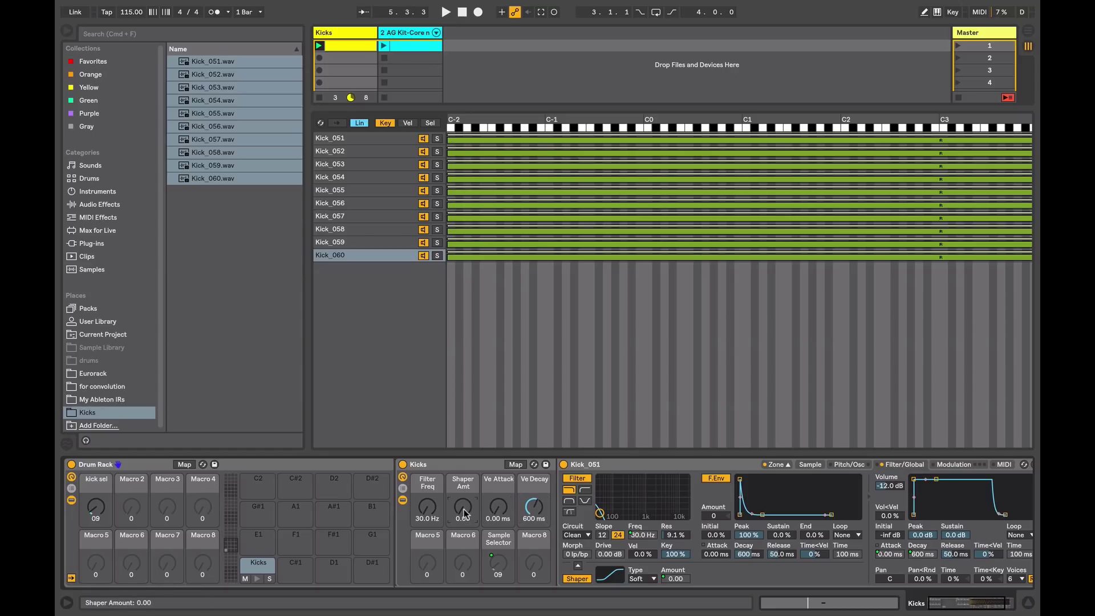
drag(420, 508, 420, 480)
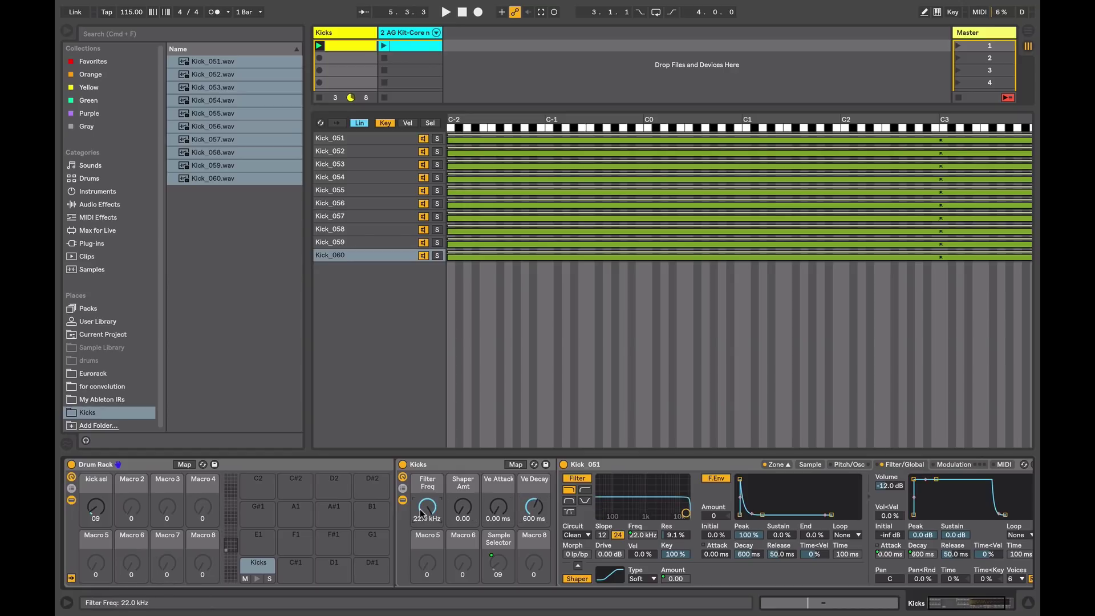
click(433, 462)
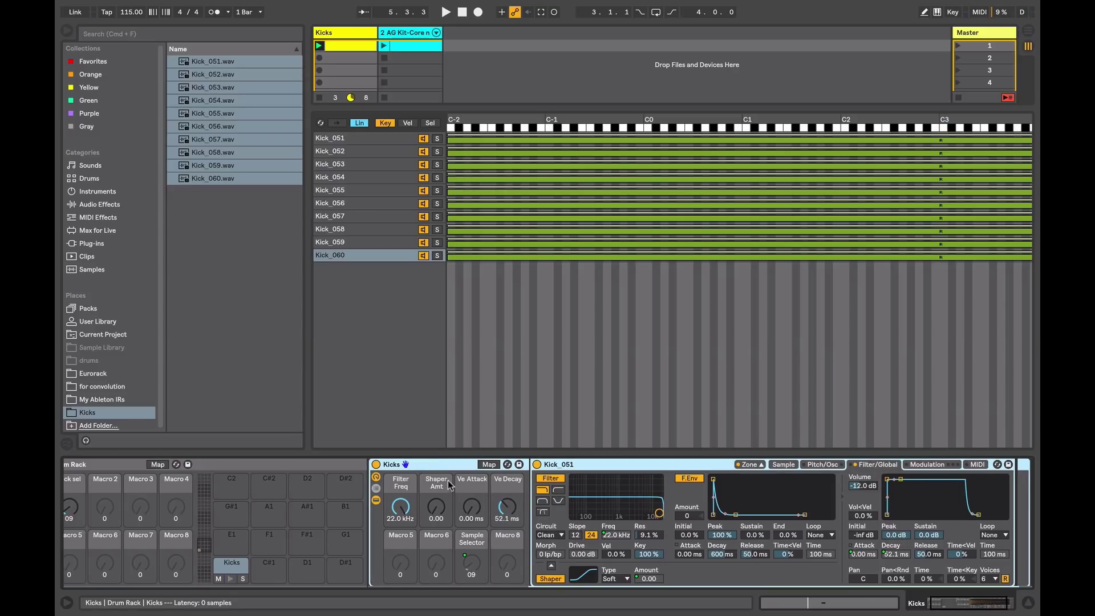
- Lower the Sampler volume envelope Sustain to -inf dB
drag(926, 535, 925, 564)
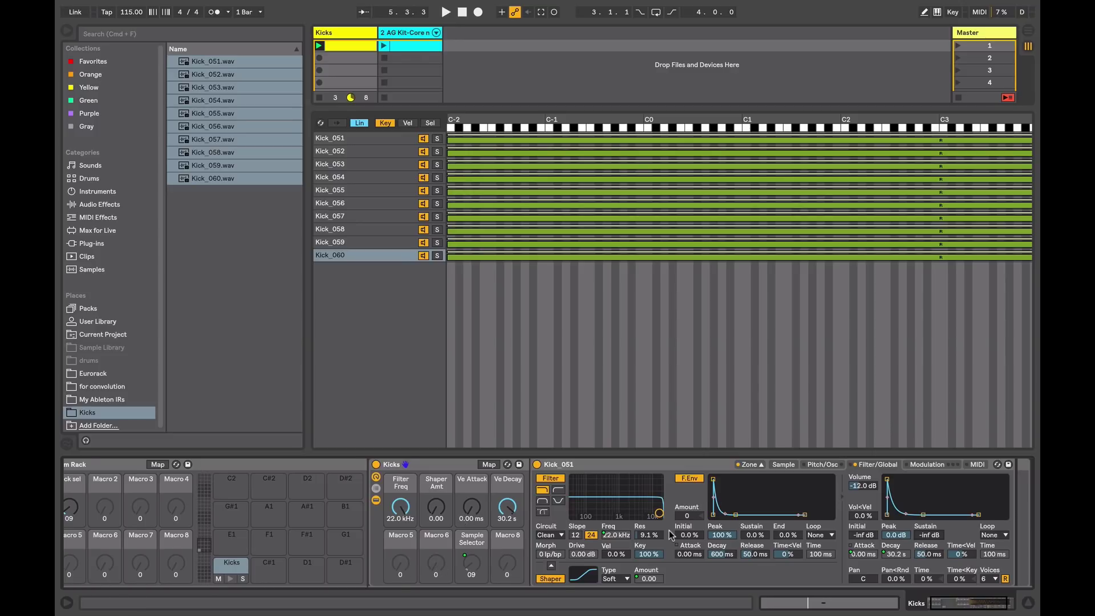
- Reveal the Drum Rack's chain list and return chains
click(112, 466)
click(77, 488)
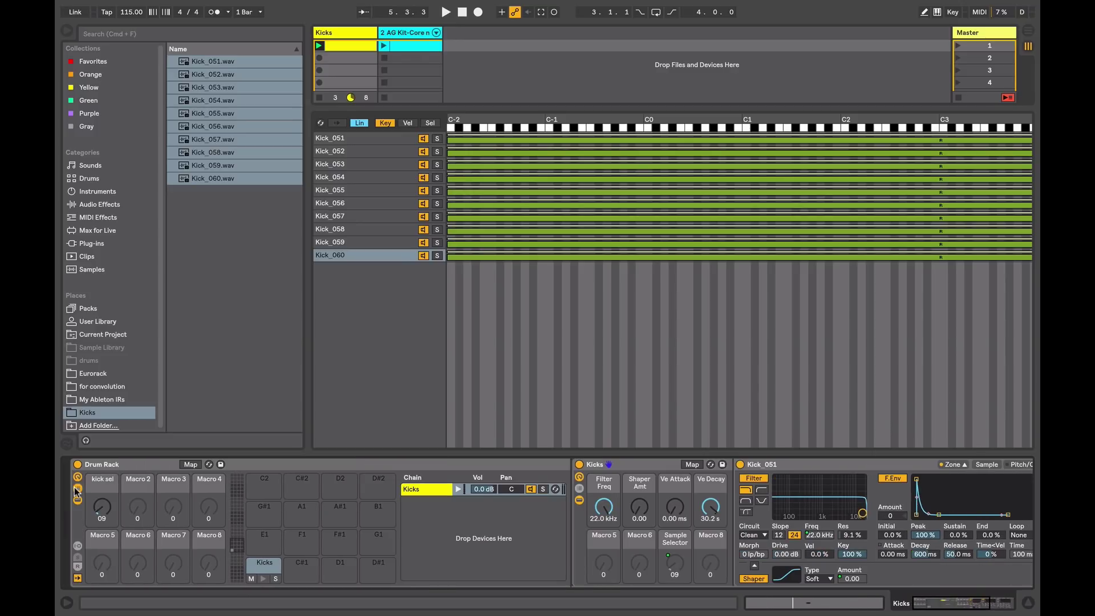
click(77, 566)
- Add Convolution Reverb and Ping Pong Delay as return chains and show each chain's send levels
click(93, 60)
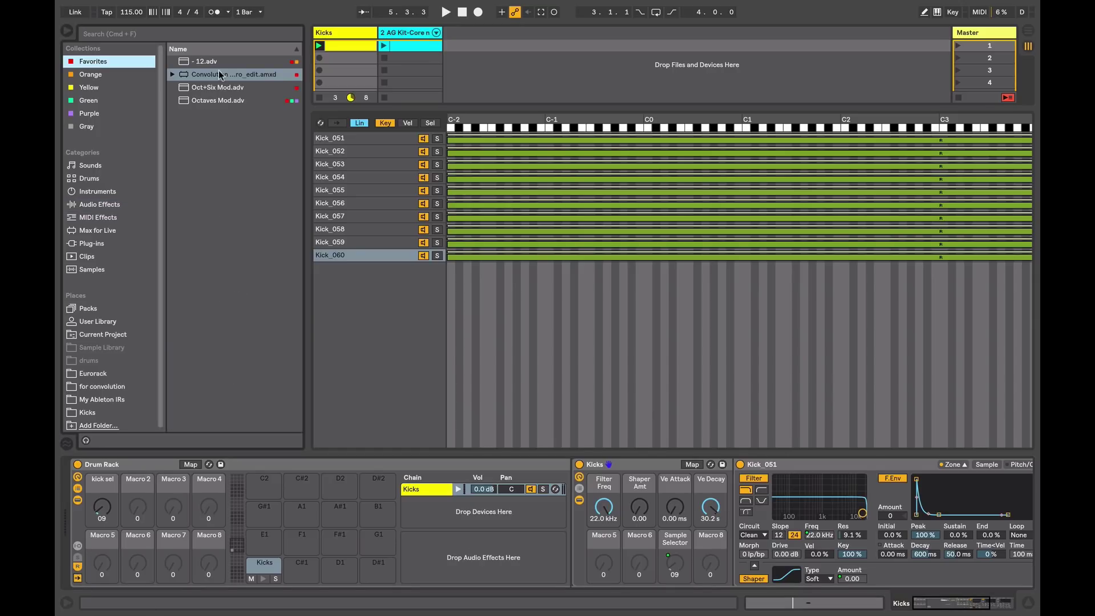
drag(219, 72, 479, 563)
click(101, 203)
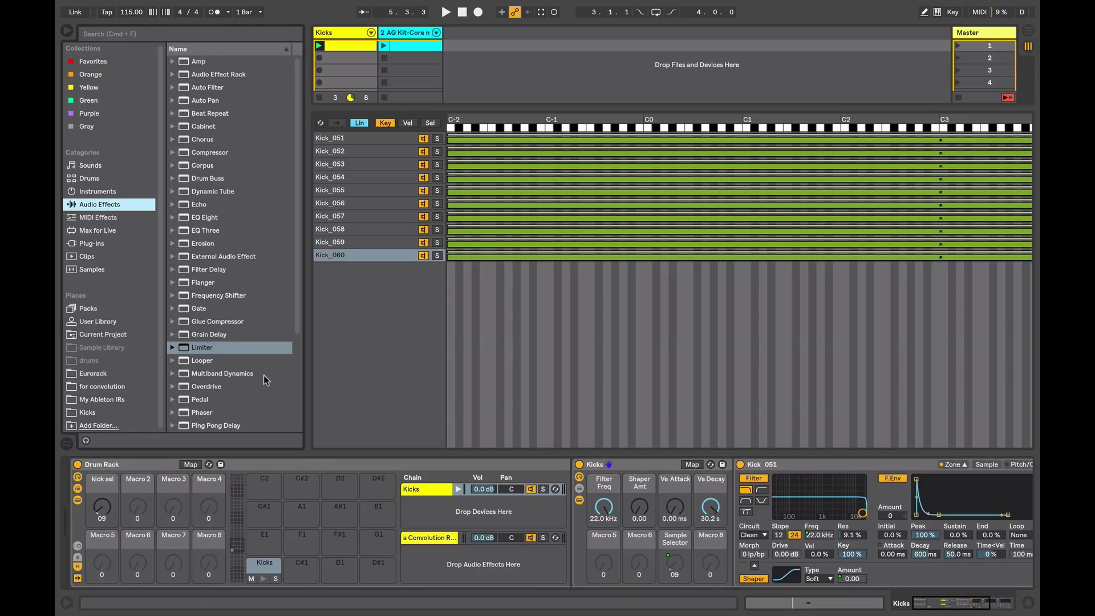
drag(224, 425, 494, 576)
click(78, 557)
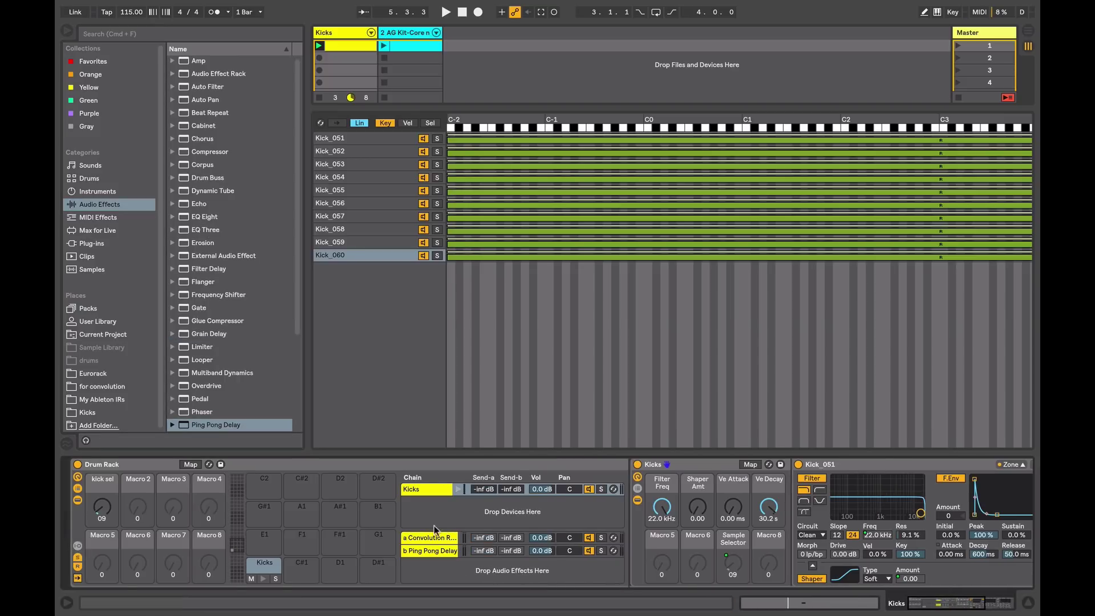
- Save the Drum Rack as a user preset named 'Multi Drum Rack'
click(220, 466)
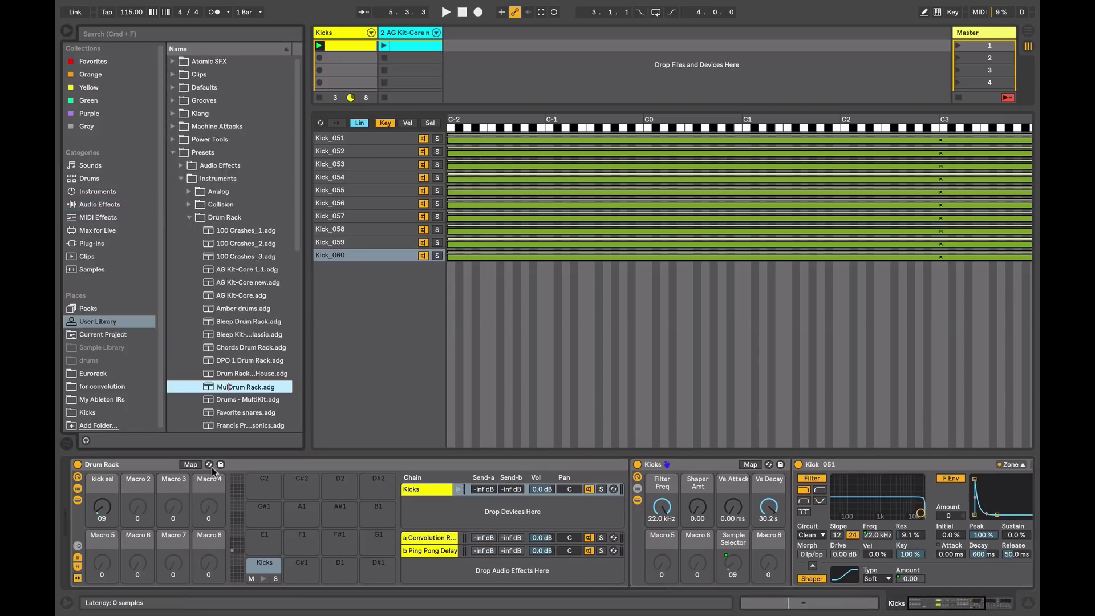
key(Home)
text(Multi)
key(Return)
- Reset the Kick Sel macro to 00 and add an empty Sampler as a new chain
drag(99, 515, 99, 542)
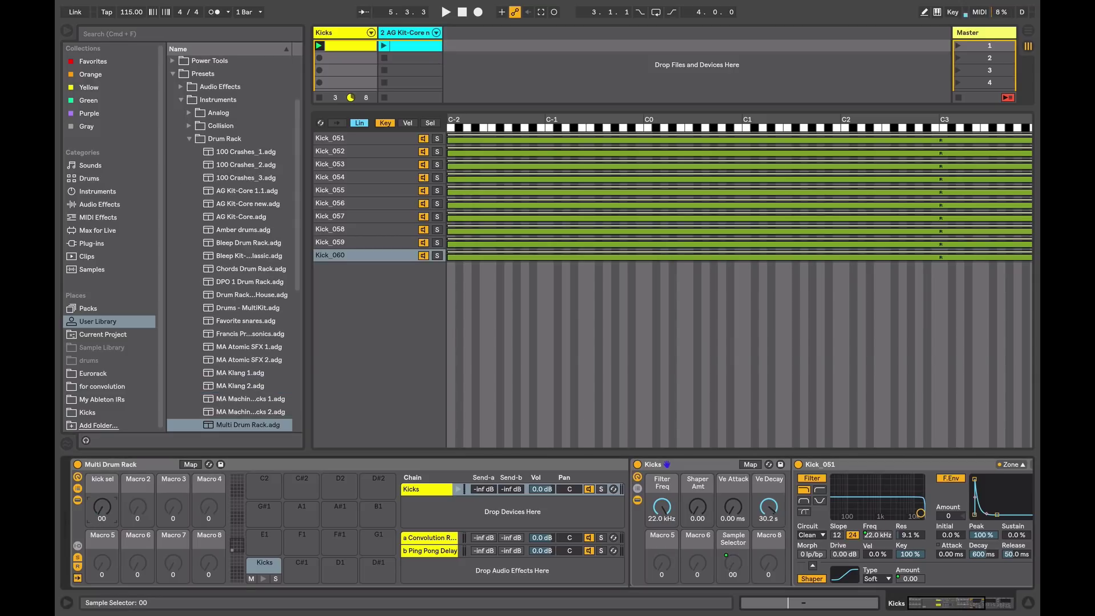
click(88, 194)
drag(204, 167, 449, 517)
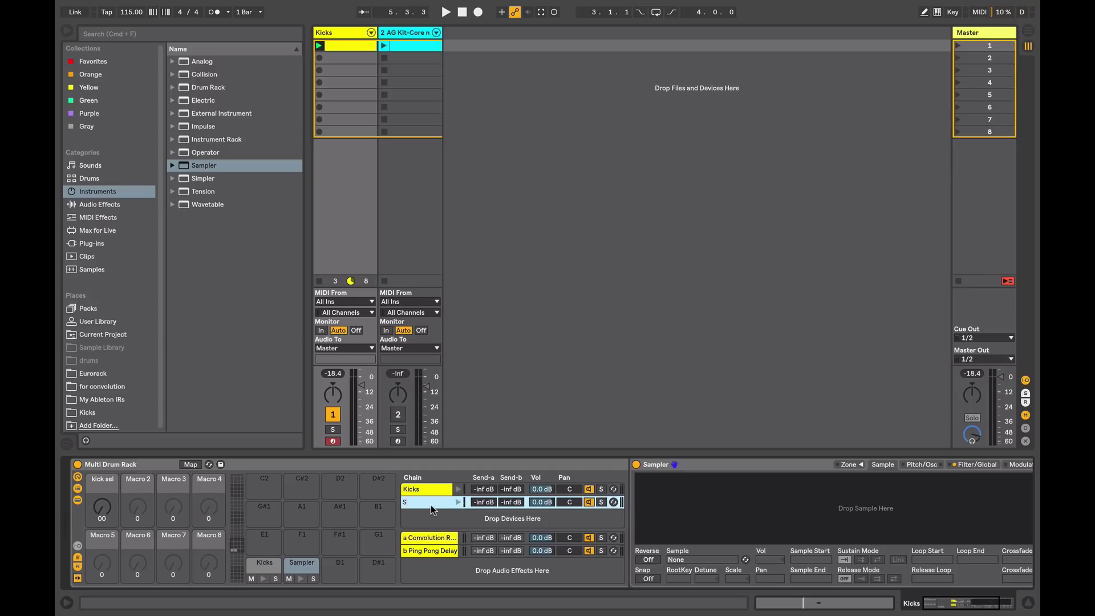
- Name the second chain SNARES, then deactivate the Kicks track and activate track 2
text(S)
key(Return)
click(333, 414)
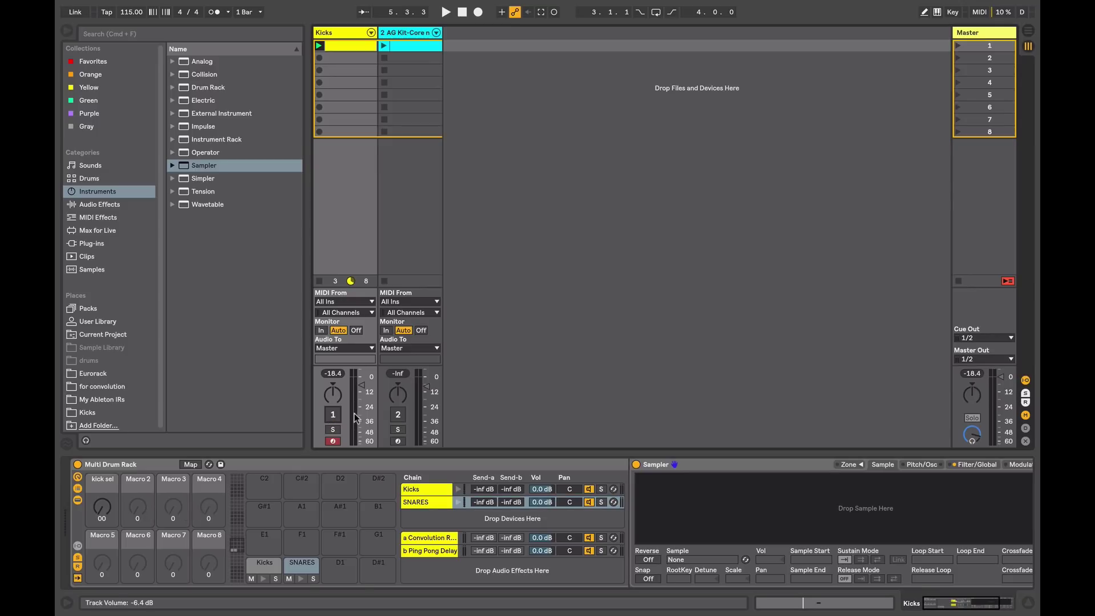
click(393, 417)
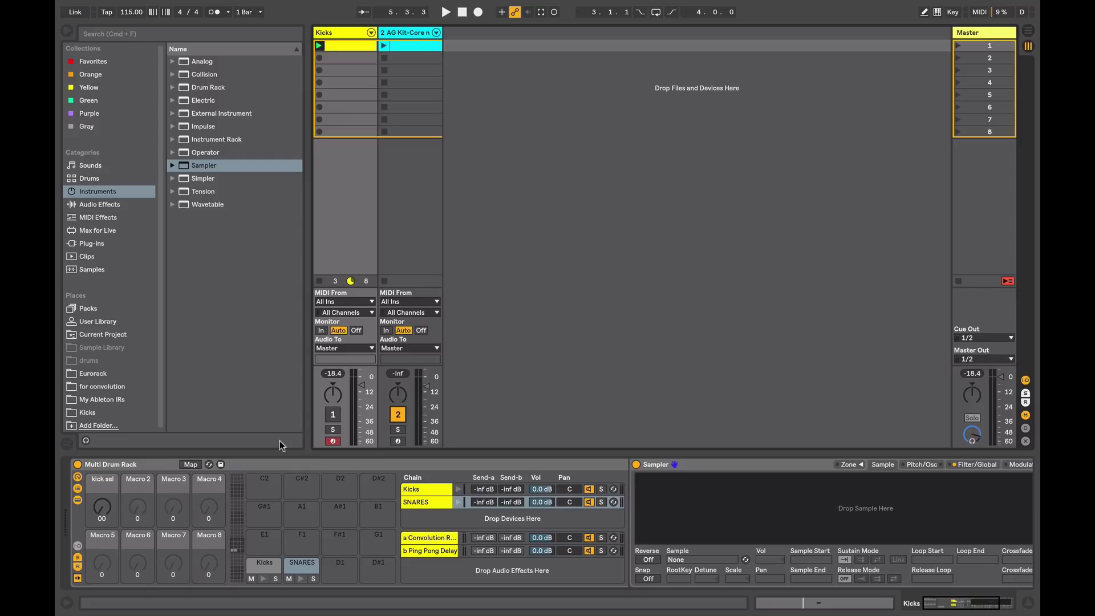
- Show the AG Kit-Core new rack with its return chains and launch its drum clip
click(403, 32)
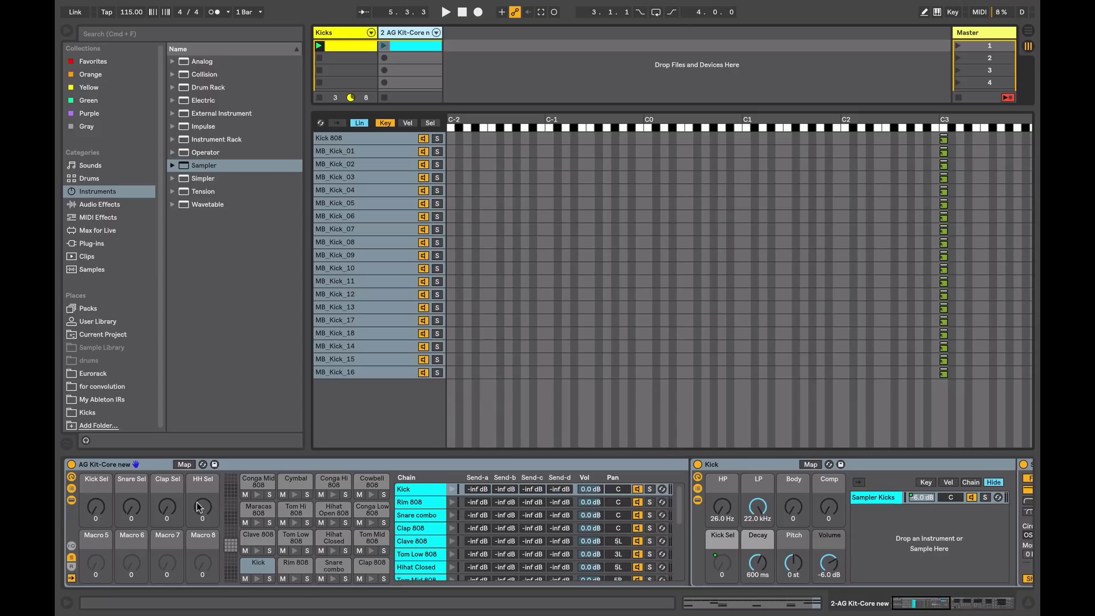
click(71, 566)
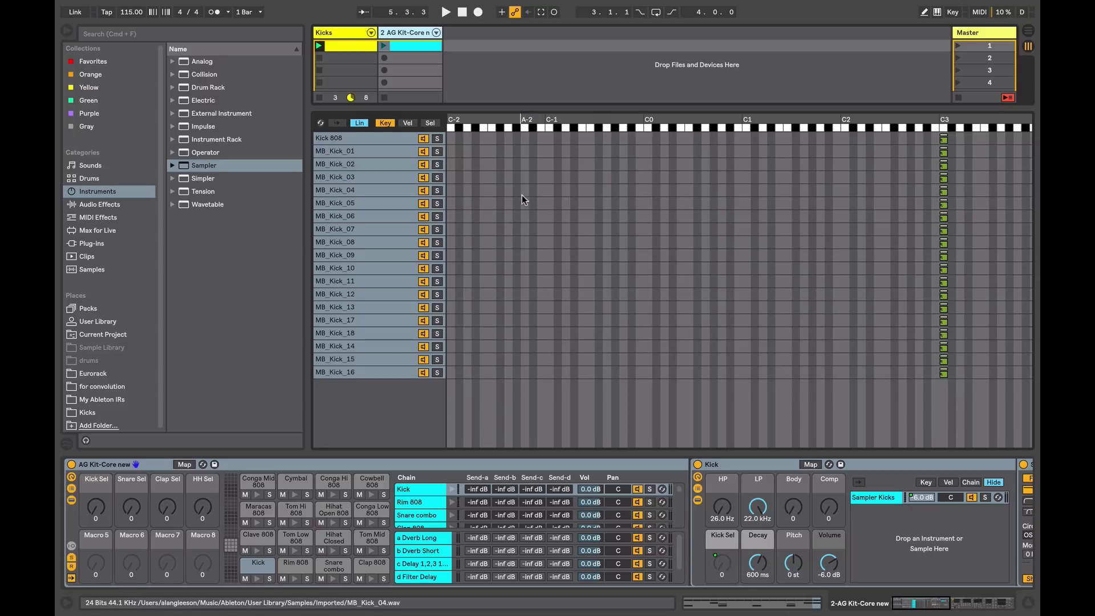
click(383, 46)
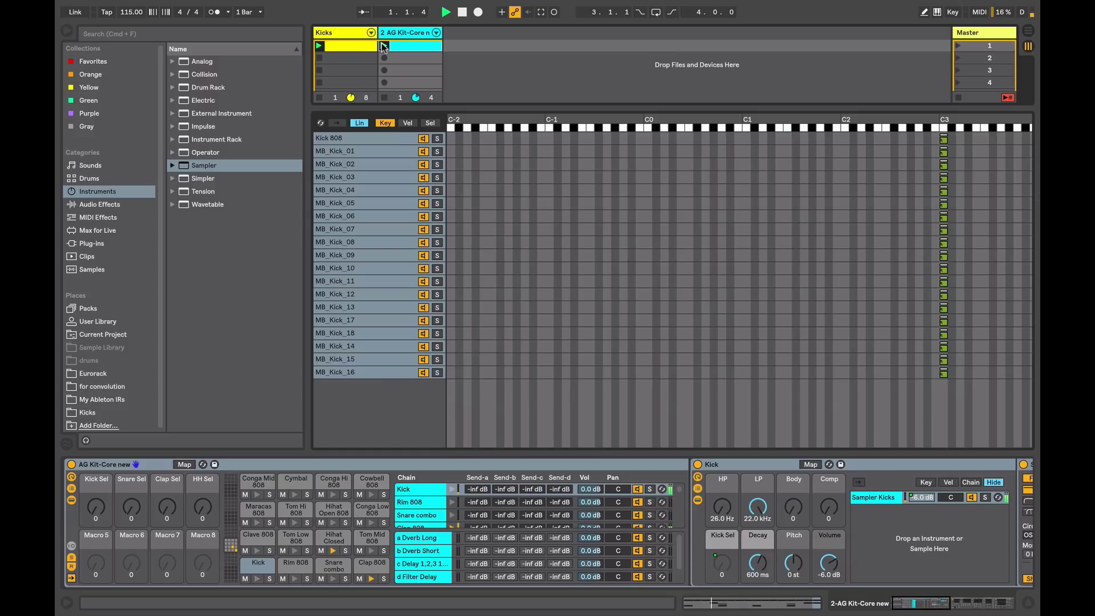
click(143, 464)
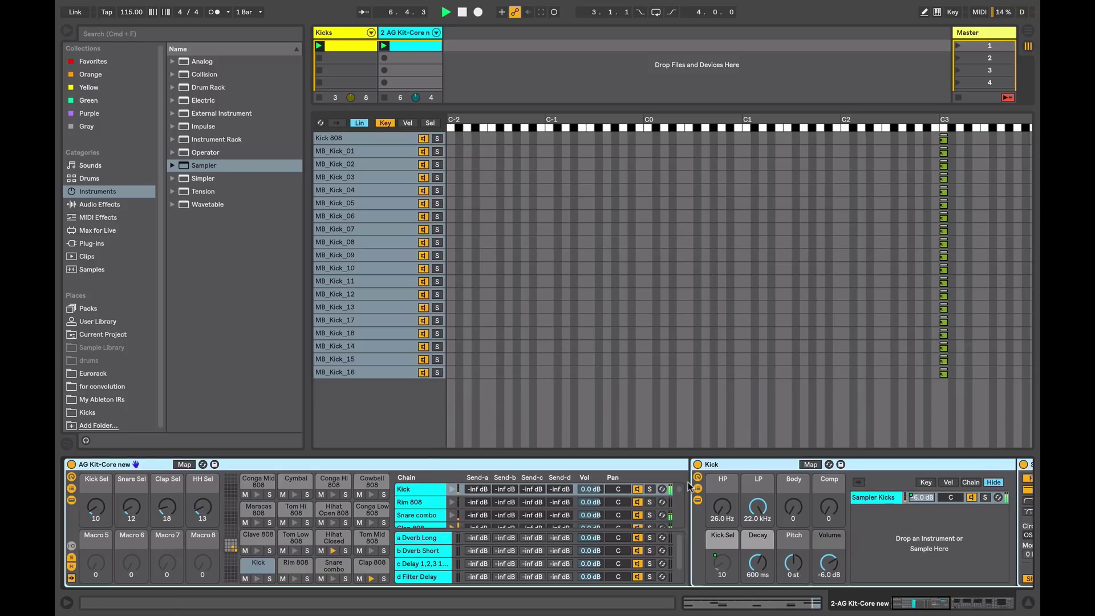
- Inspect the Kick chain's inner devices, then return to the outer AG Kit-Core new rack
click(720, 469)
mouse_move(57, 524)
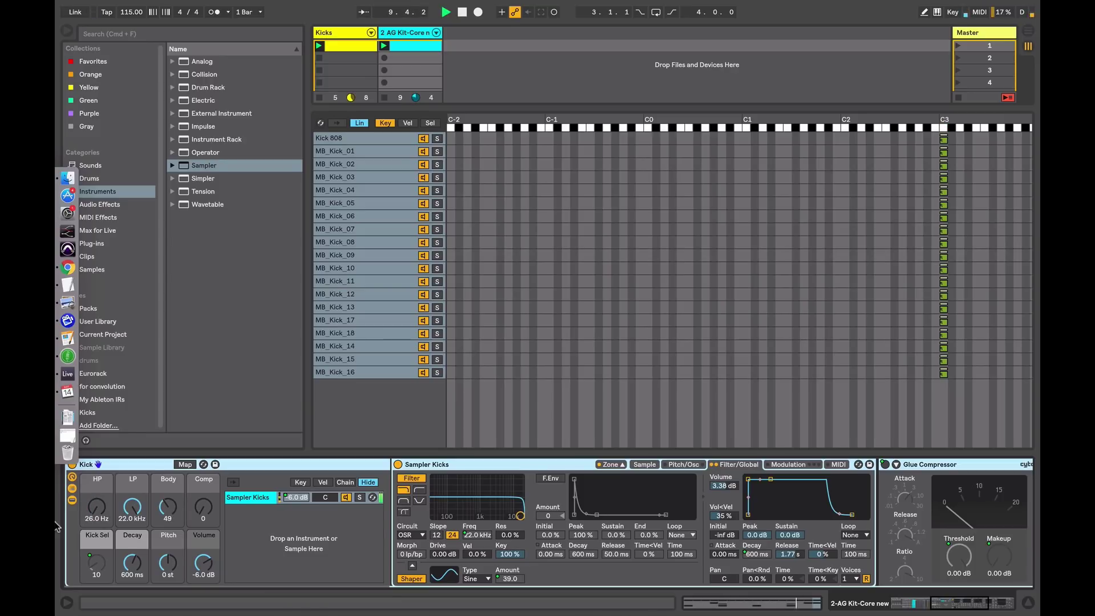
click(61, 559)
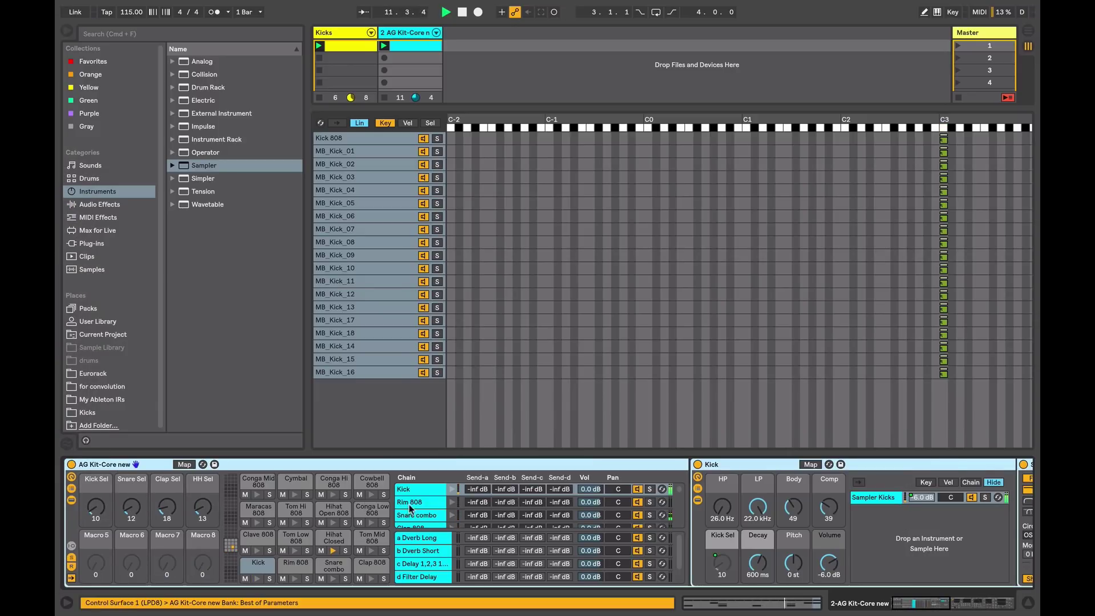
- Turn down the Snare combo chain's tone and raise Clap 808's pitch to +3 st
click(414, 515)
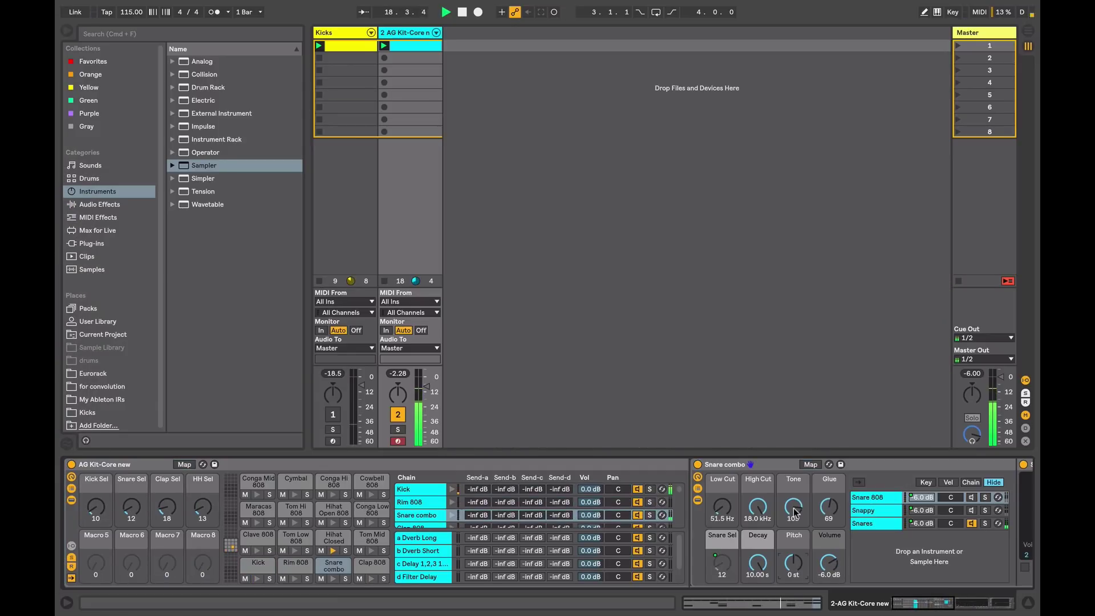
drag(794, 512, 795, 533)
click(423, 527)
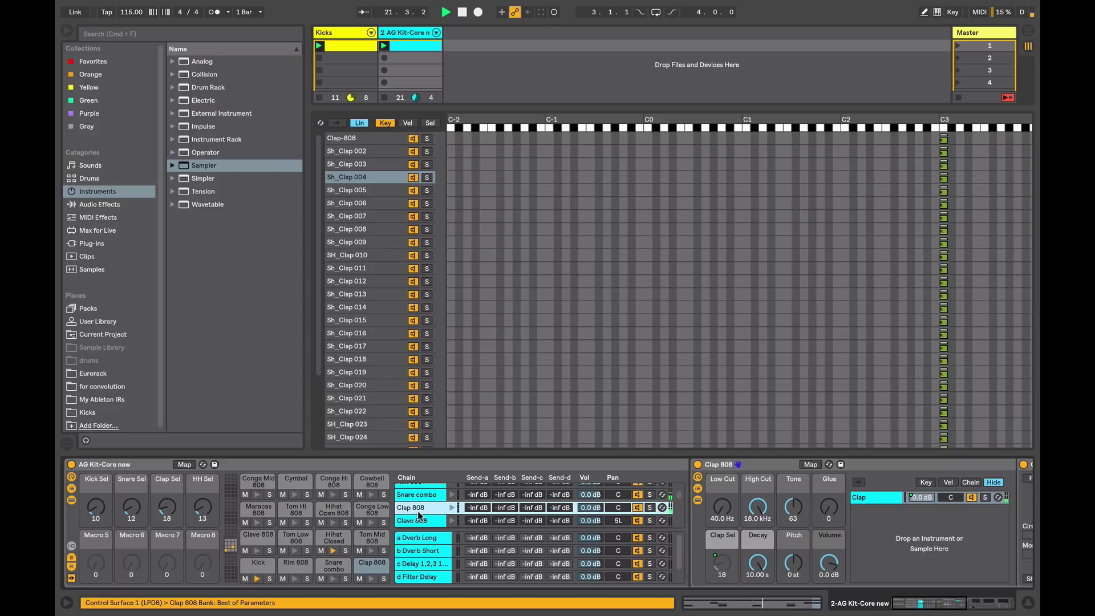
drag(799, 562, 801, 546)
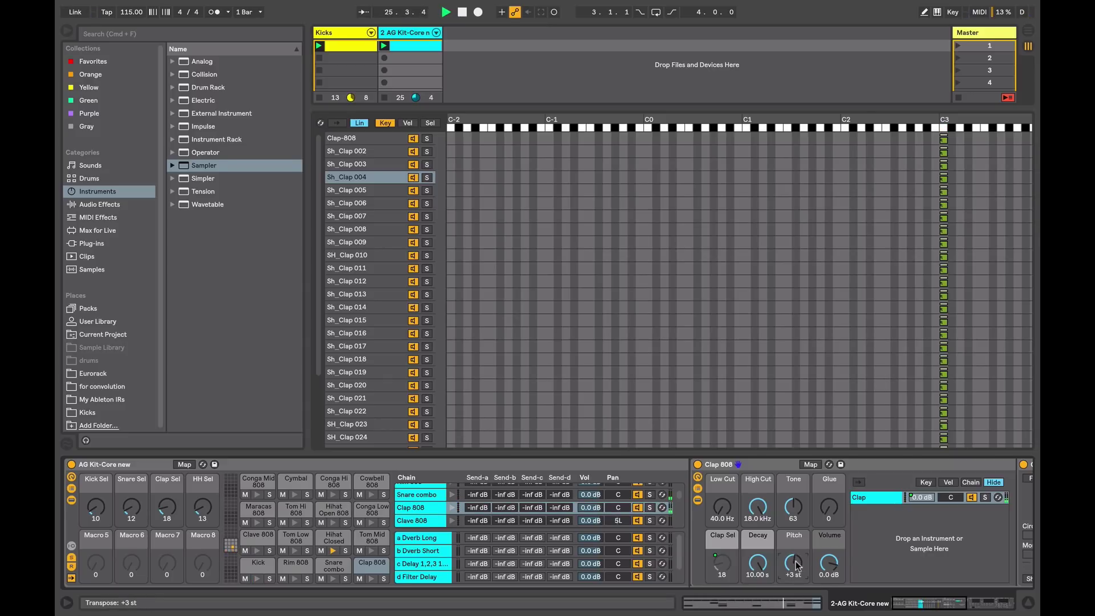
click(92, 489)
- Drag Operator from Instruments into the Kick rack beside Sampler Kicks and start playback
scroll(91, 496, right, 2)
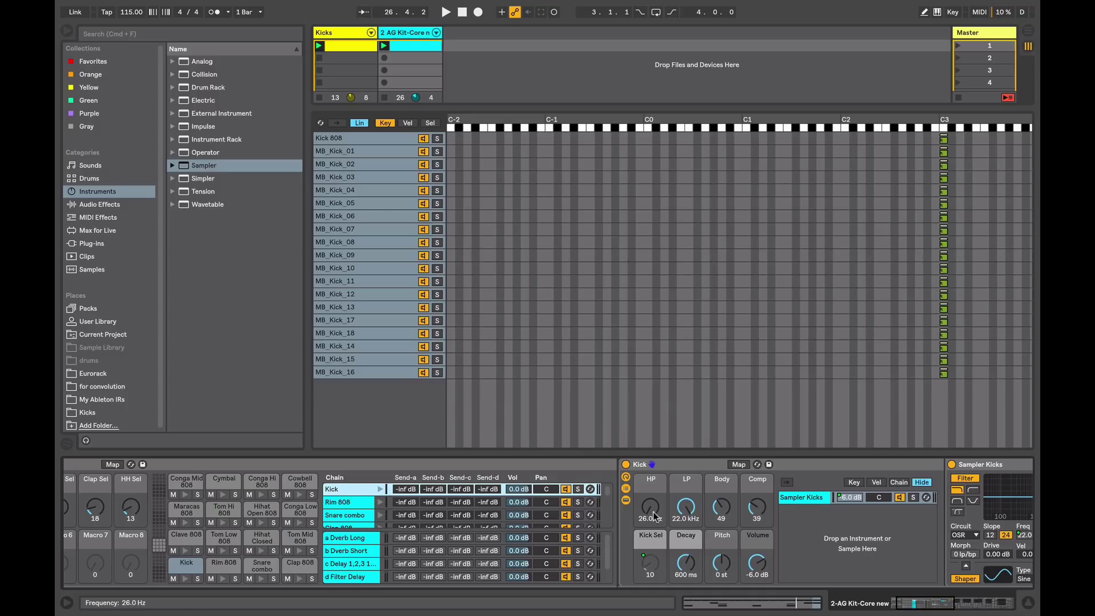
click(104, 204)
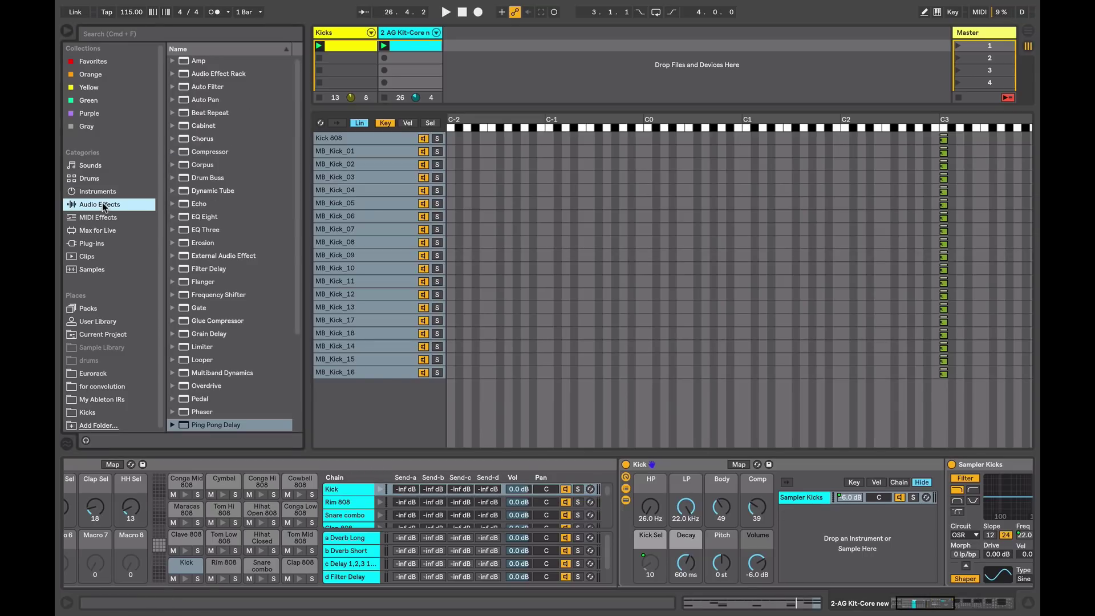
click(104, 191)
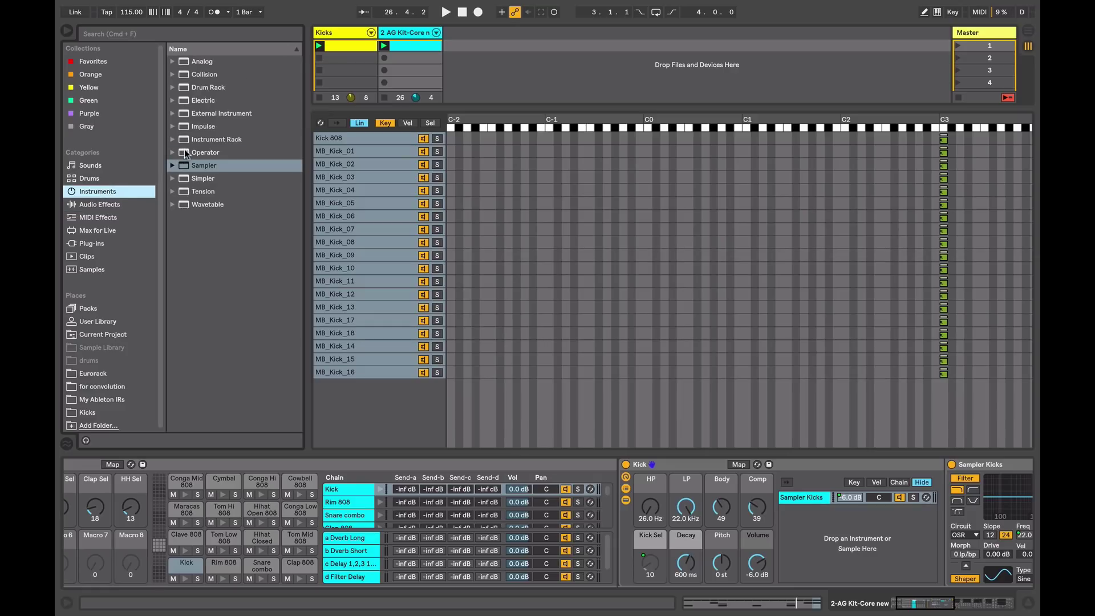
drag(188, 152, 857, 527)
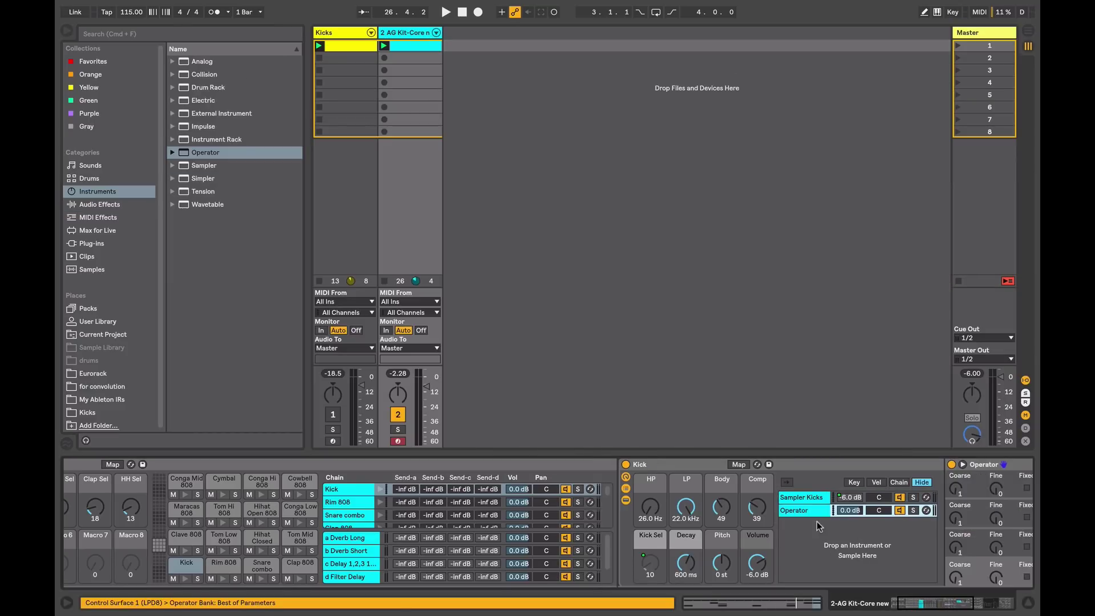
key(space)
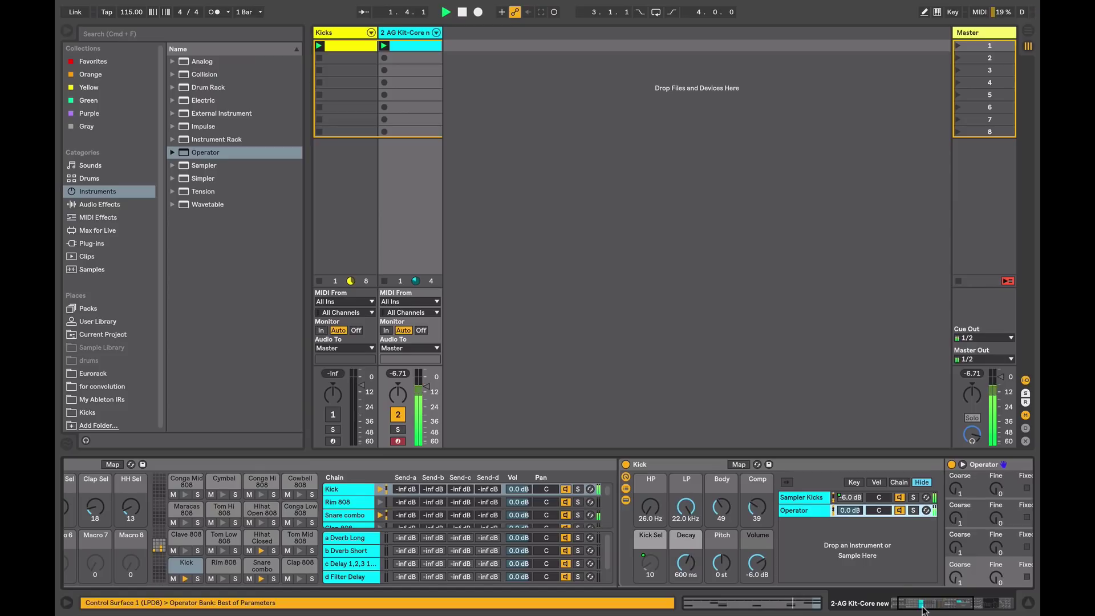
- Set Operator's oscillator A to fixed 60 Hz, Noise Looped waveform, 191 ms decay, zero sustain
drag(923, 607, 930, 607)
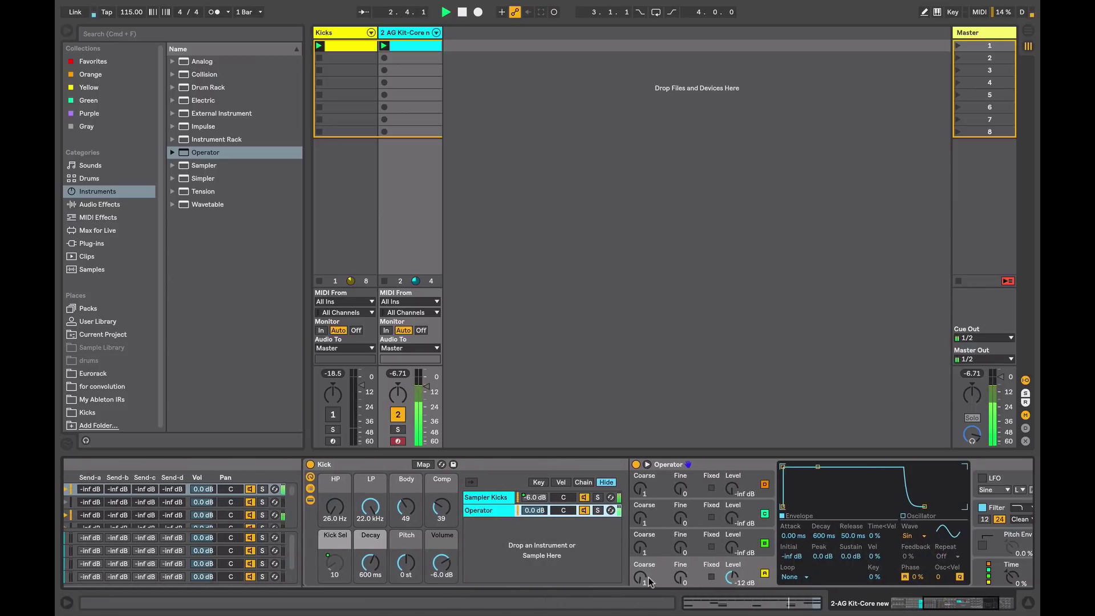
click(711, 577)
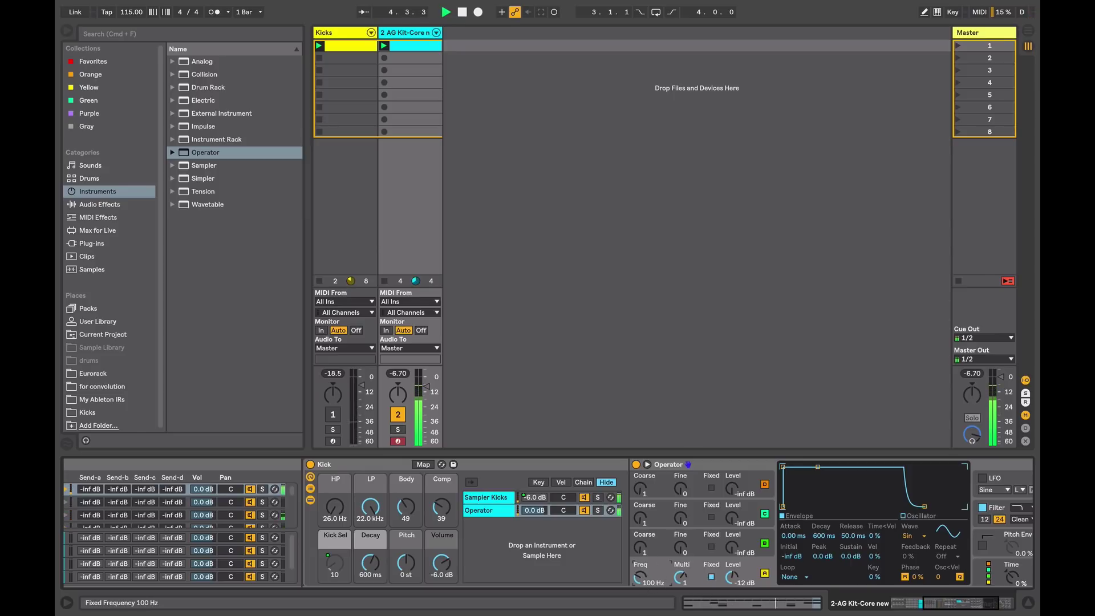
drag(643, 583, 643, 596)
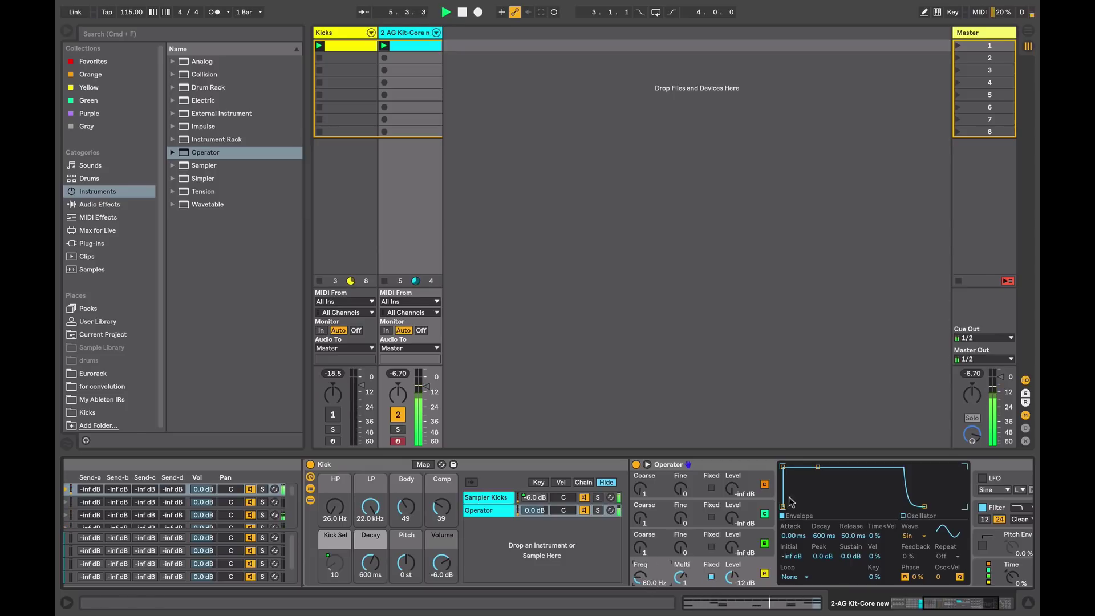
drag(818, 467, 808, 505)
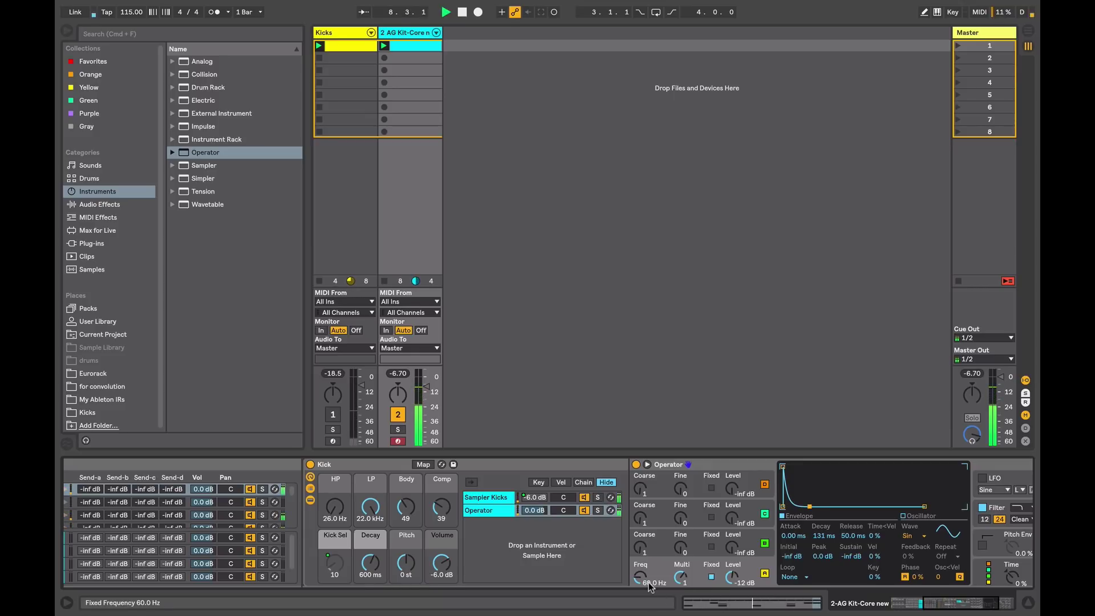
click(909, 536)
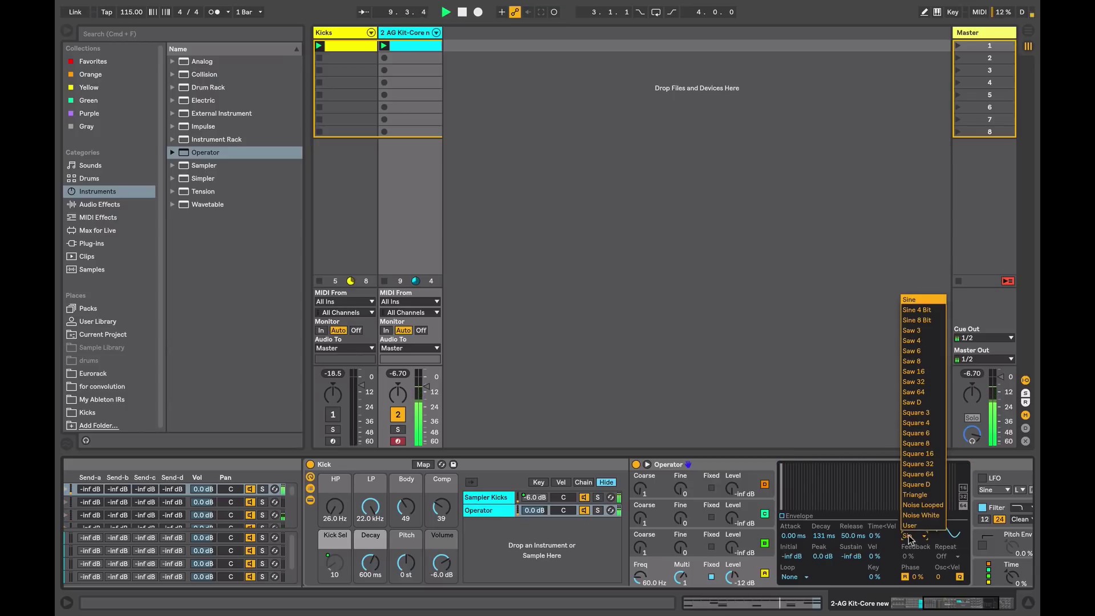
click(914, 505)
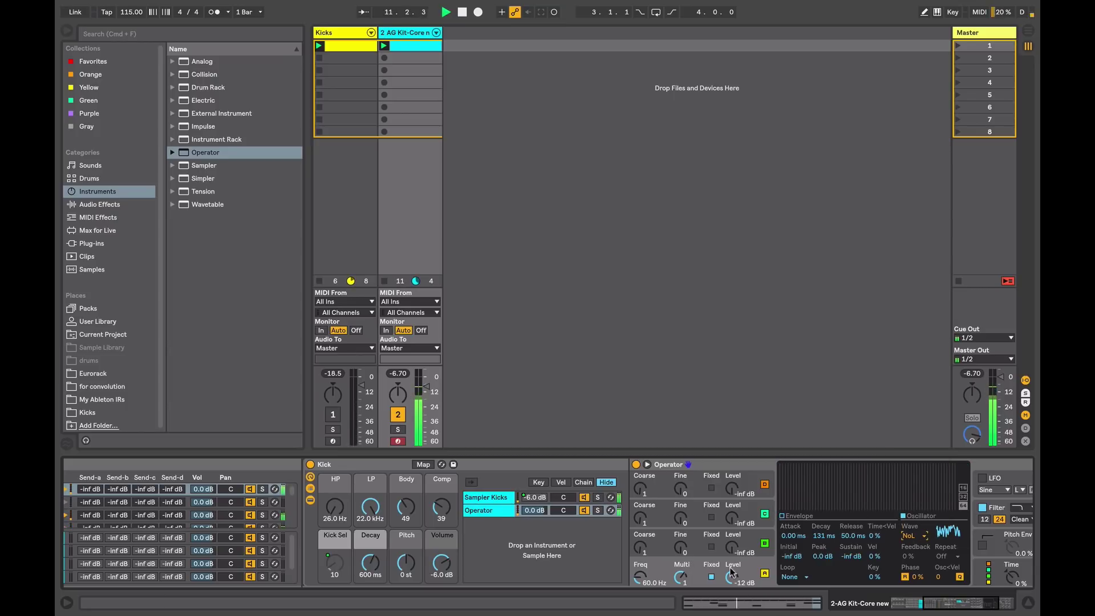
click(792, 517)
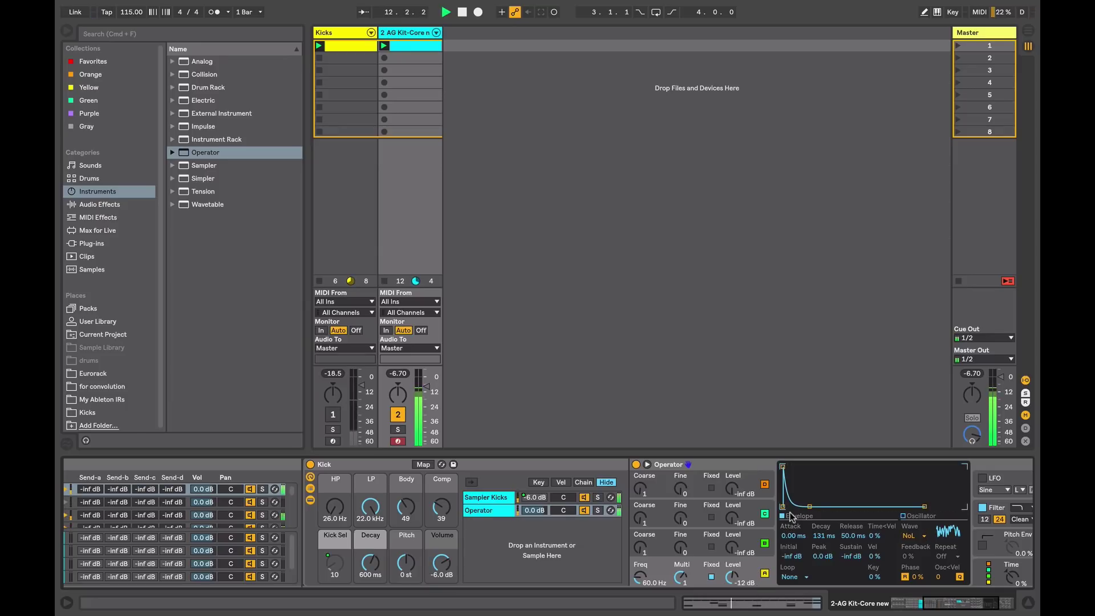
drag(803, 508, 810, 507)
- Stop the transport to end the layered kick's playback
key(space)
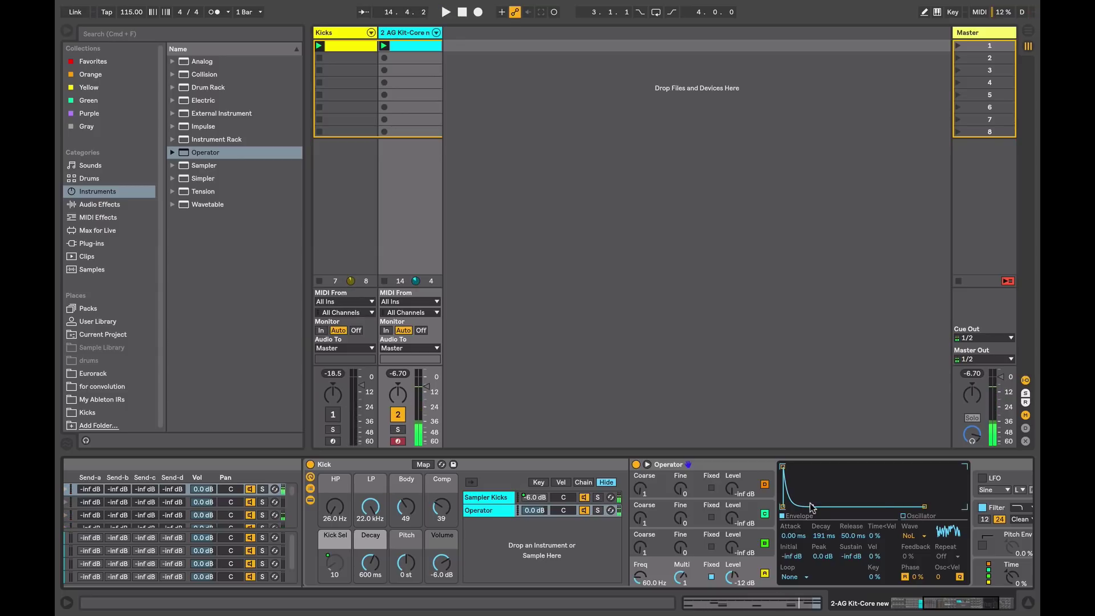